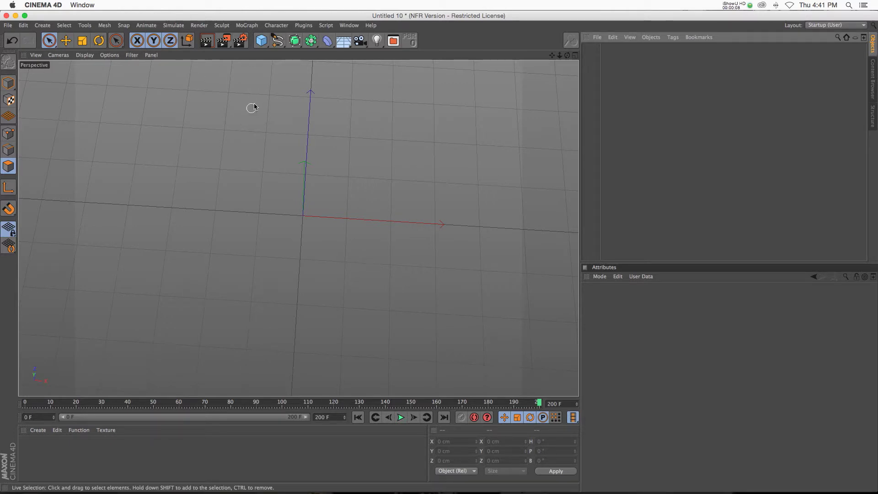
Step: Add a plane primitive at the origin and widen it to about 623 cm
click(261, 40)
click(361, 74)
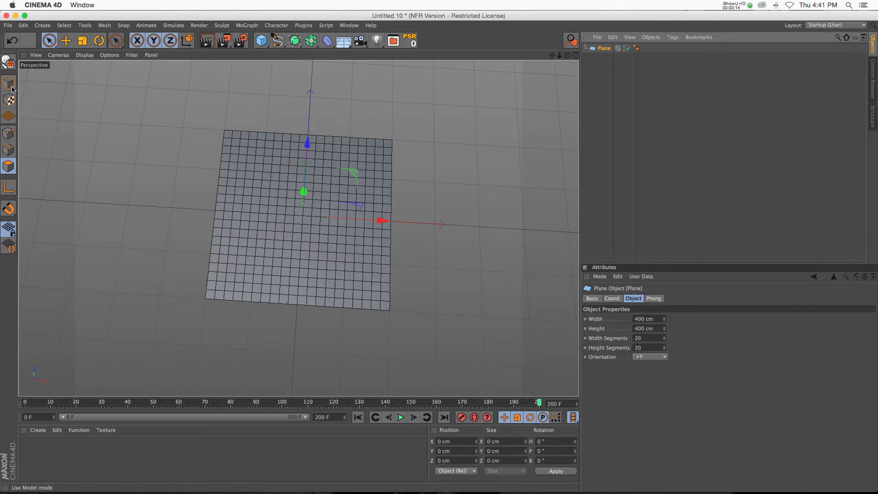
drag(390, 220, 441, 224)
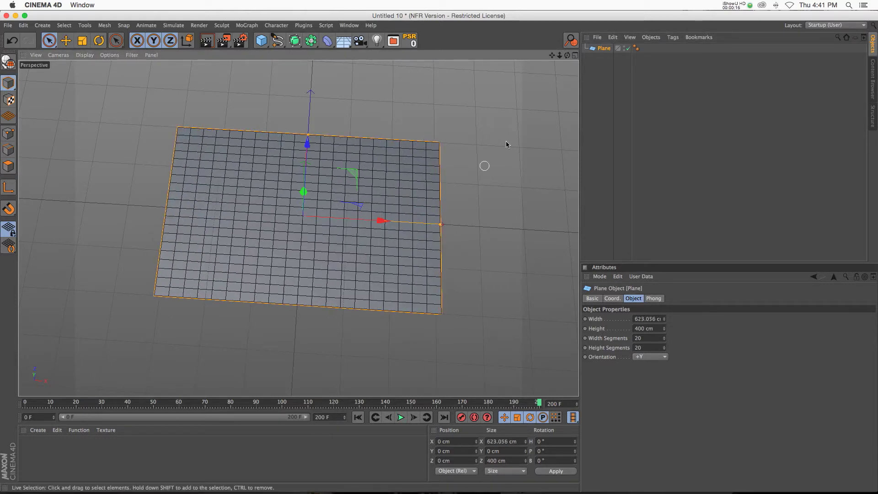
drag(567, 55, 551, 78)
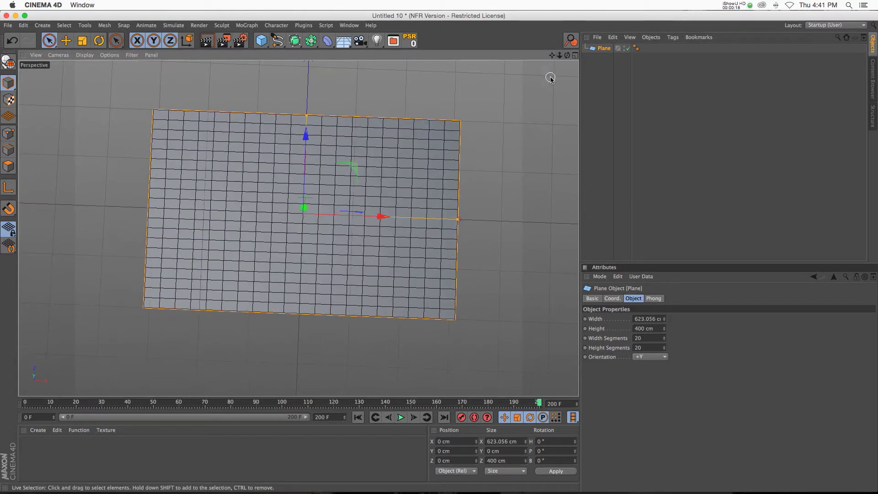
Step: Increase the plane's width and height segments to a denser grid and make the plane editable
mouse_move(664, 338)
mouse_down()
mouse_move(664, 327)
mouse_move(663, 336)
mouse_up()
click(603, 49)
key(c)
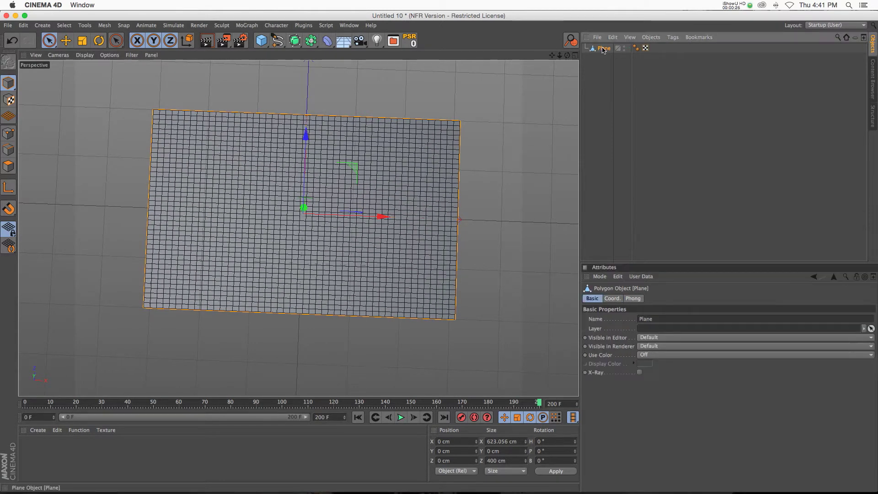
Step: Add a Displacer deformer as a child of the plane and load a Noise shader into its shading channel
alt+drag(434, 192, 439, 215)
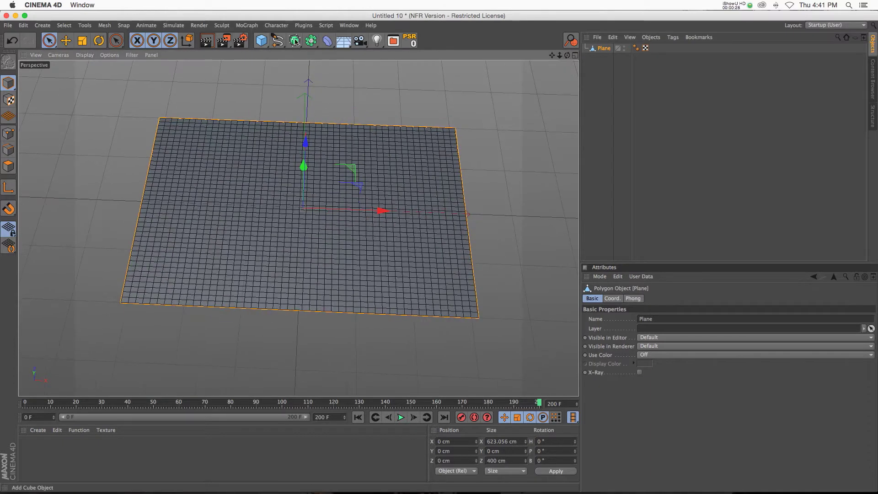
click(327, 40)
click(366, 152)
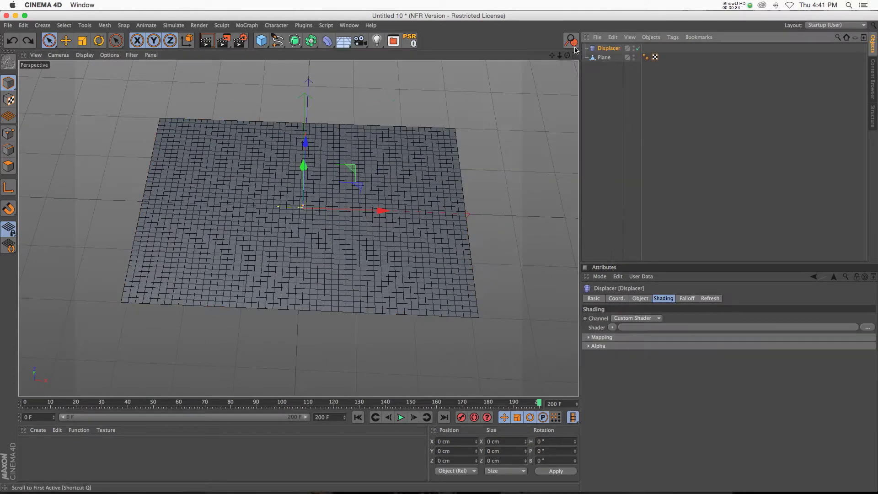
drag(605, 63, 606, 59)
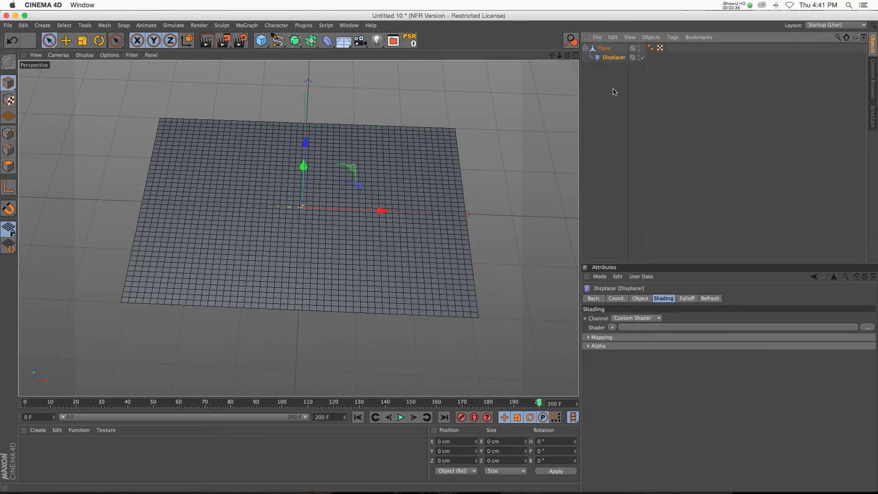
click(611, 327)
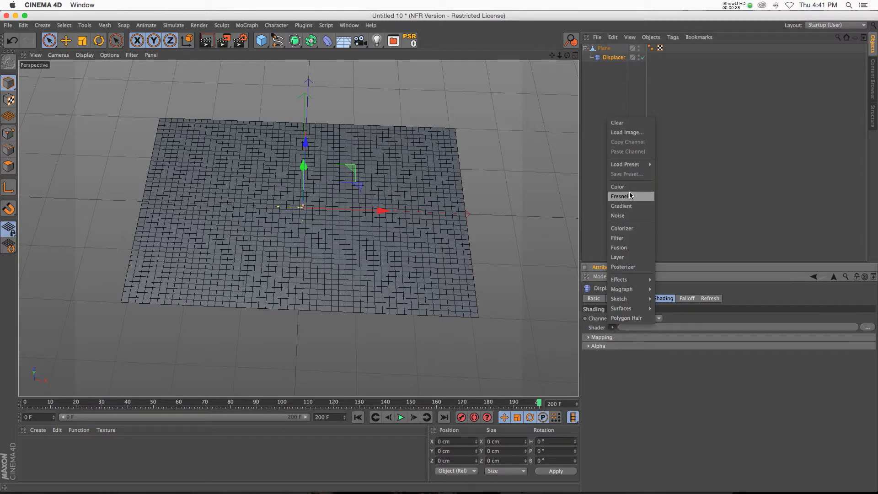
click(626, 216)
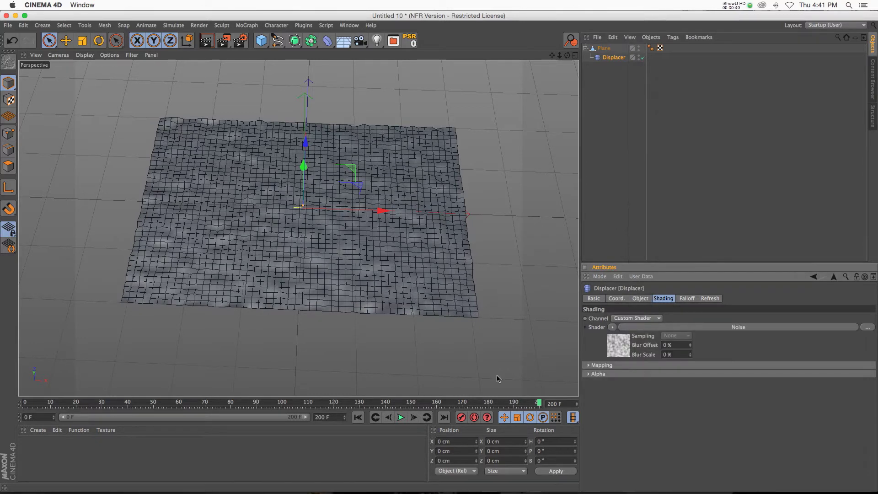
Step: Set the noise shader's Animation Speed to 1.4, preview the displacement in playback and return to the first frame
click(622, 343)
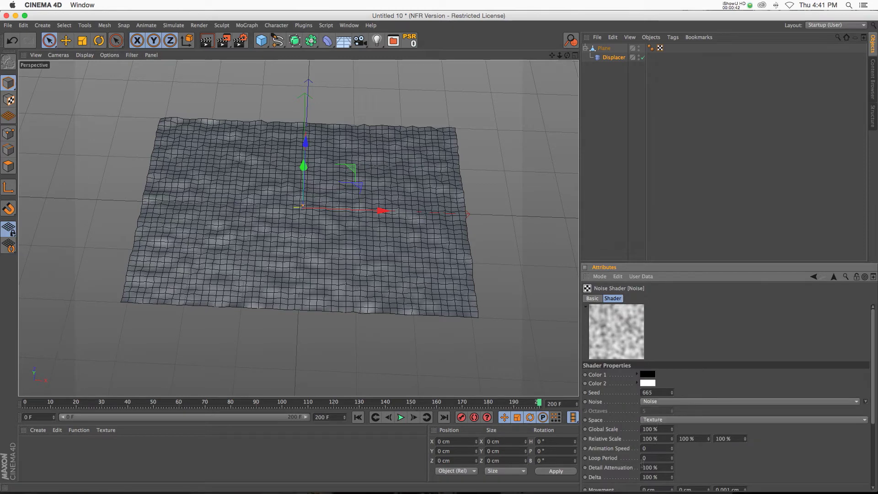
drag(673, 450, 681, 445)
click(357, 417)
click(400, 417)
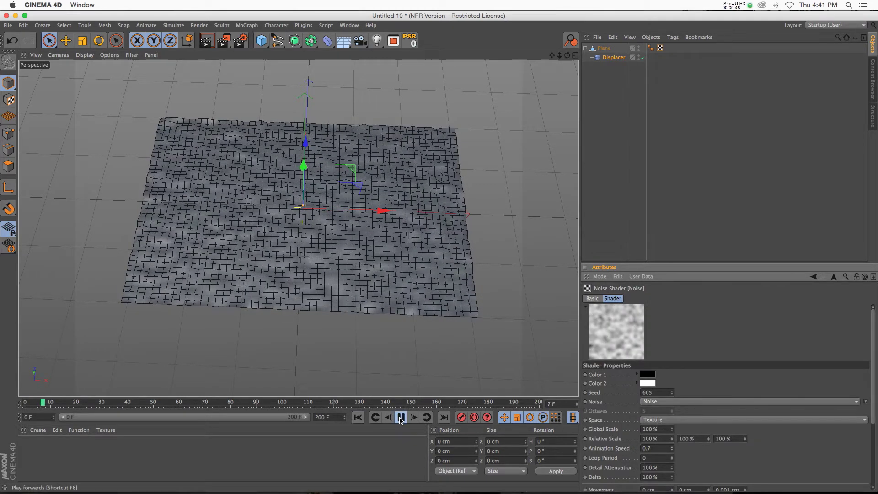
drag(672, 450, 674, 446)
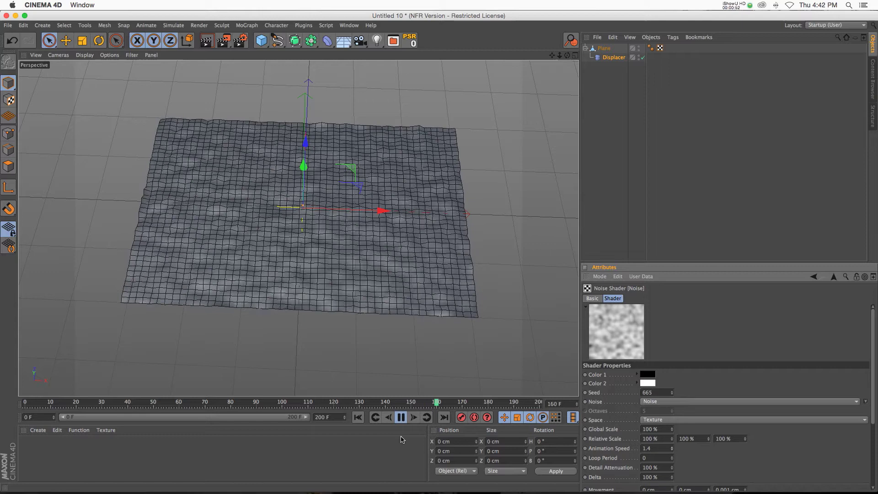
click(400, 417)
click(359, 417)
Step: Disable the Displacer deformer on the plane
click(626, 69)
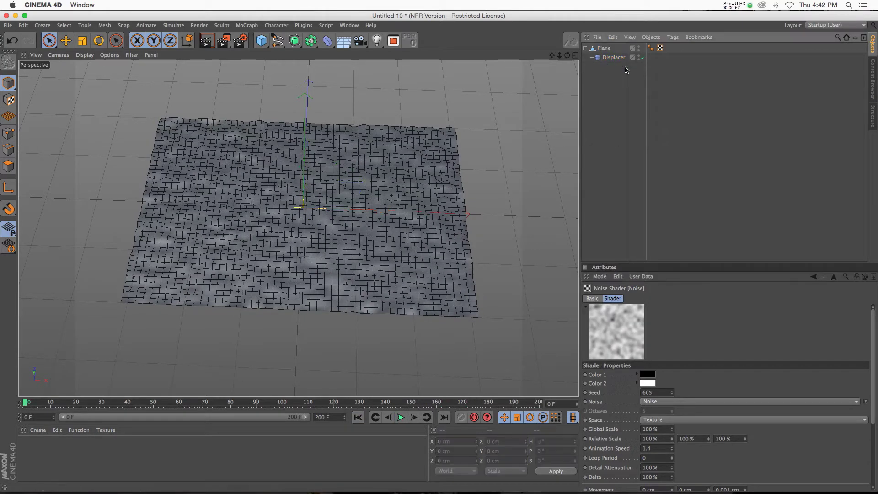
click(614, 57)
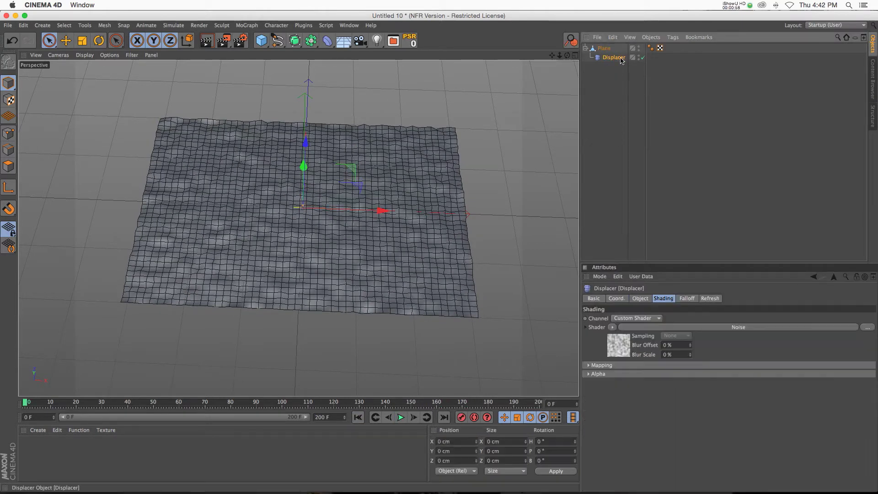
click(644, 57)
Step: Select the plane's polygons in a smiley face with two eyes, a mouth and an outline about 331 by 254 cm, using Live Selection
click(604, 48)
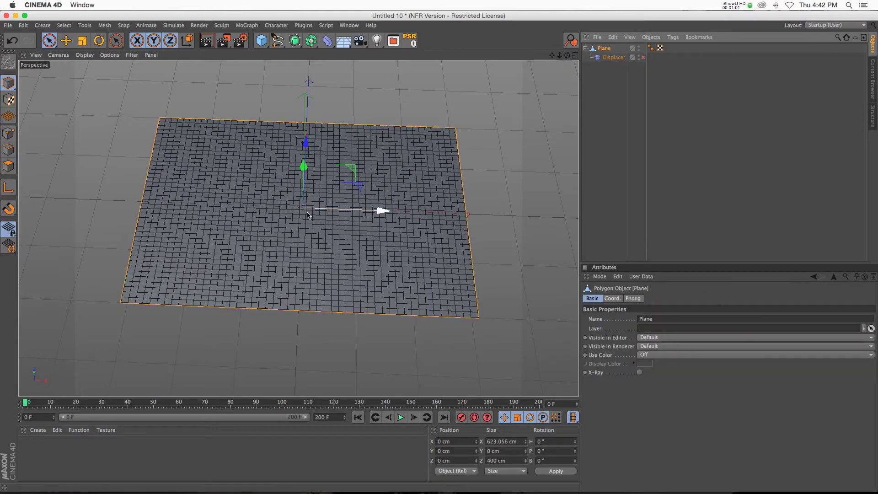
click(8, 166)
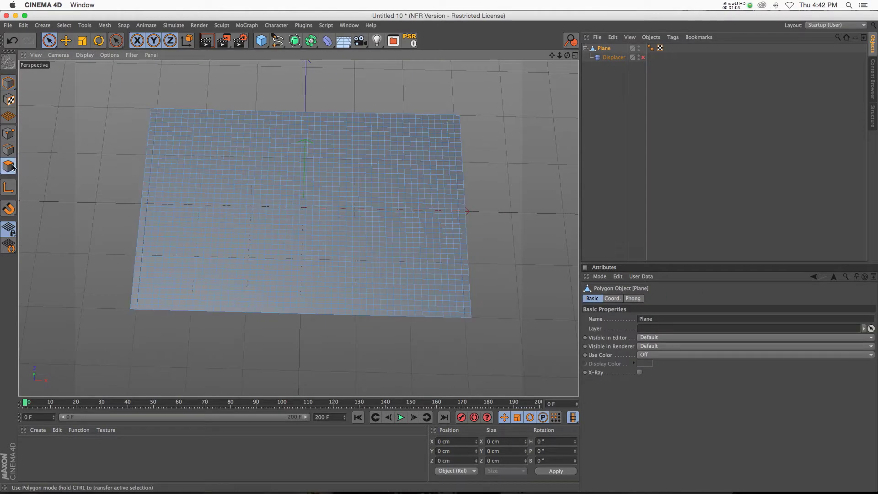
click(49, 40)
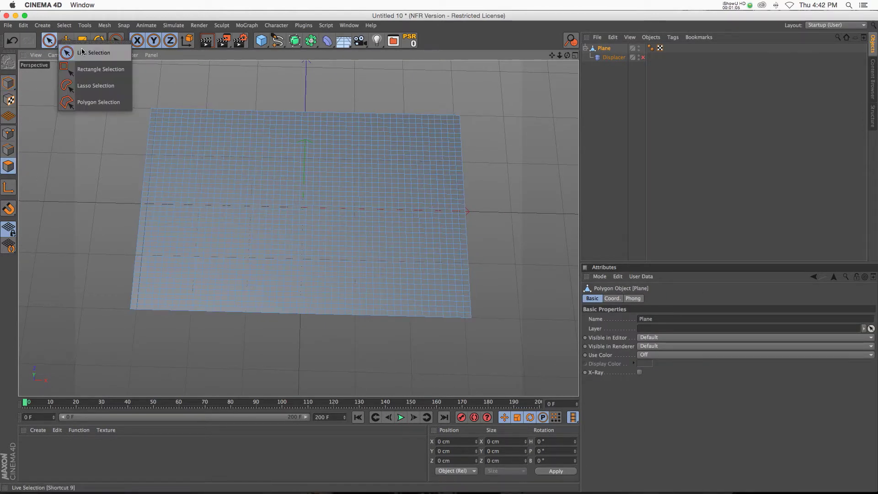
click(94, 53)
drag(256, 153, 272, 171)
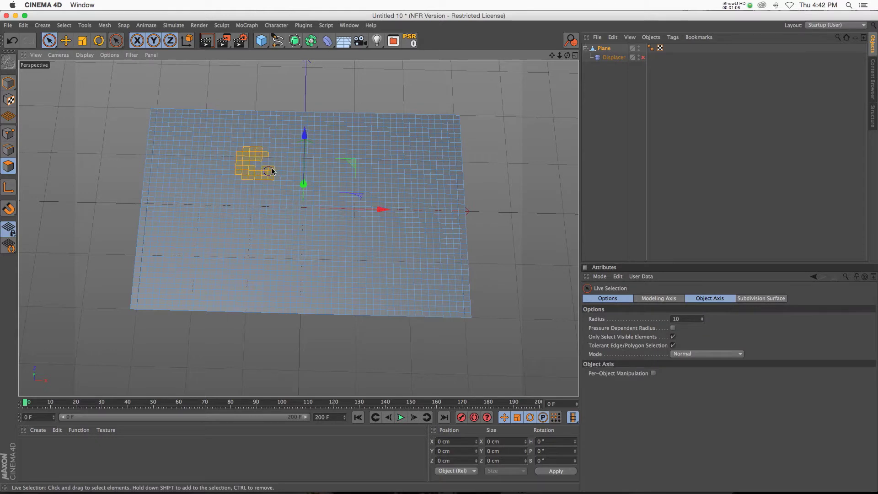
mouse_move(382, 158)
mouse_down()
mouse_move(300, 149)
mouse_move(237, 178)
mouse_move(227, 213)
mouse_move(253, 247)
mouse_move(307, 264)
mouse_move(373, 237)
mouse_move(384, 183)
mouse_move(380, 163)
mouse_up()
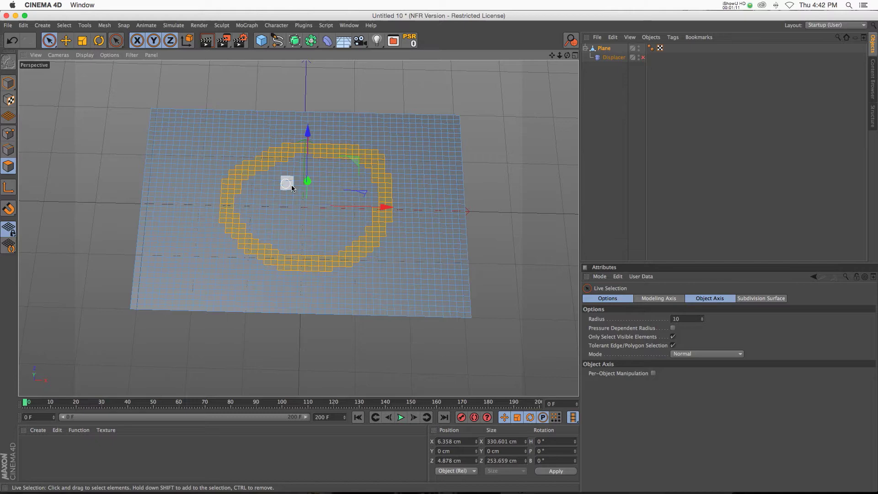
click(336, 184)
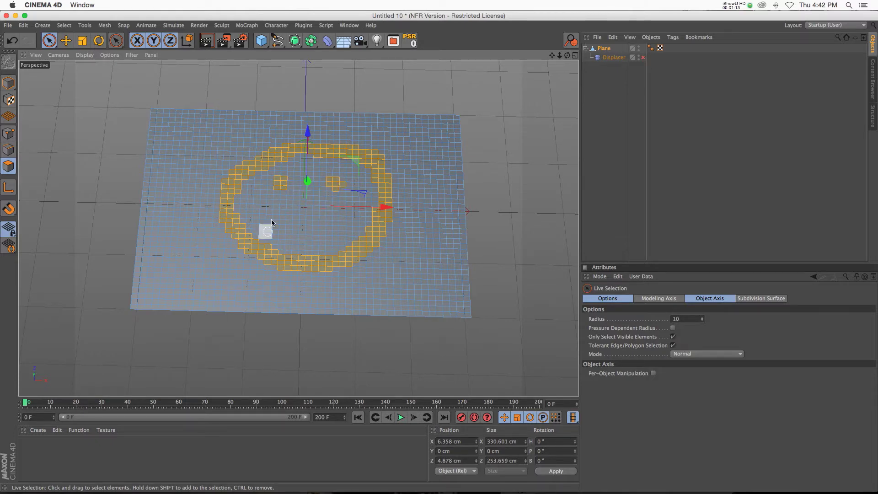
mouse_move(273, 208)
mouse_down()
mouse_move(274, 235)
mouse_move(318, 234)
mouse_up()
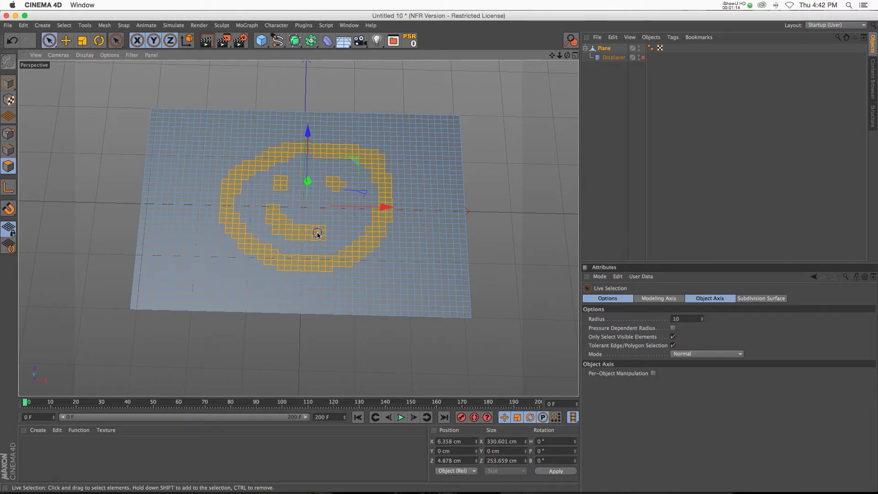
click(340, 221)
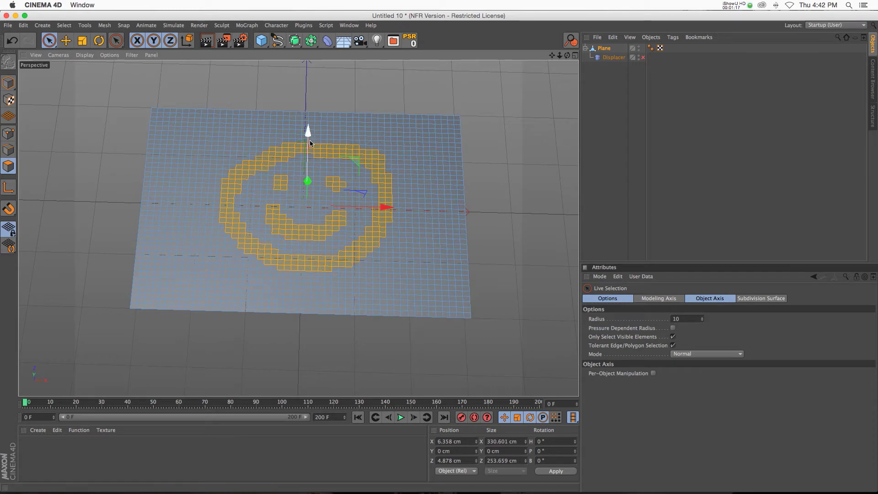
Step: Set a vertex weight of 100% in Set mode on the selected smiley polygons
key(v)
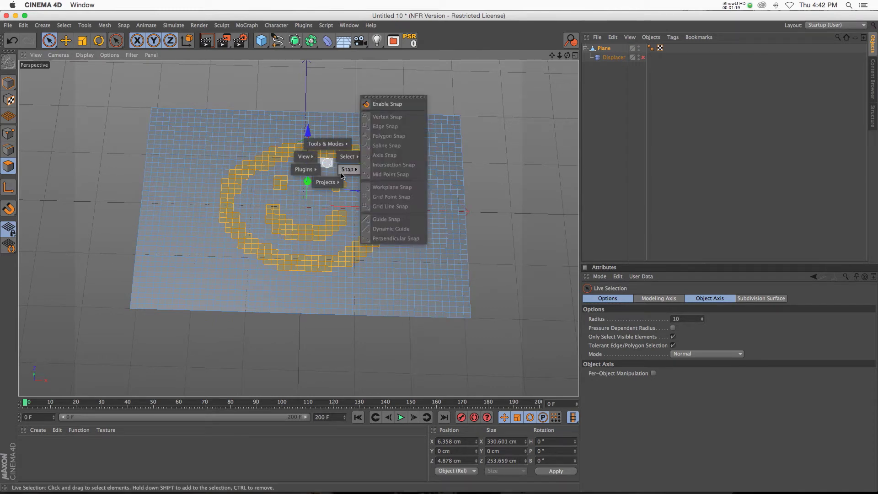
mouse_move(356, 161)
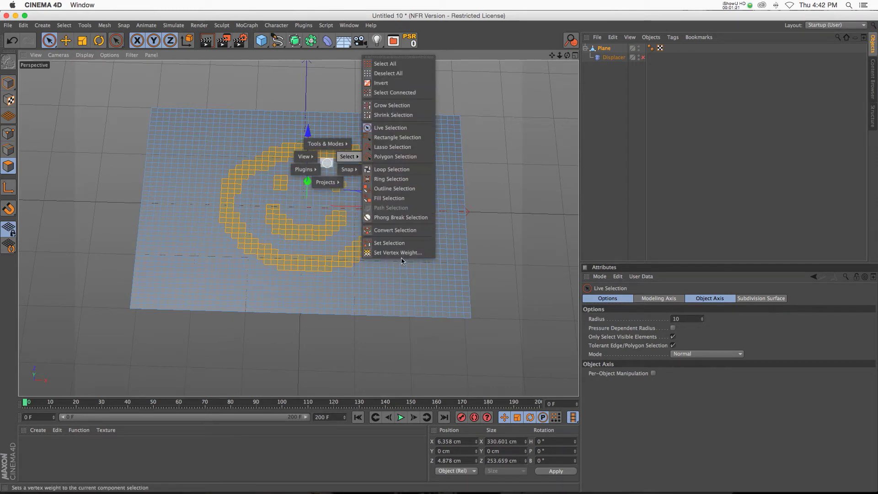
click(95, 16)
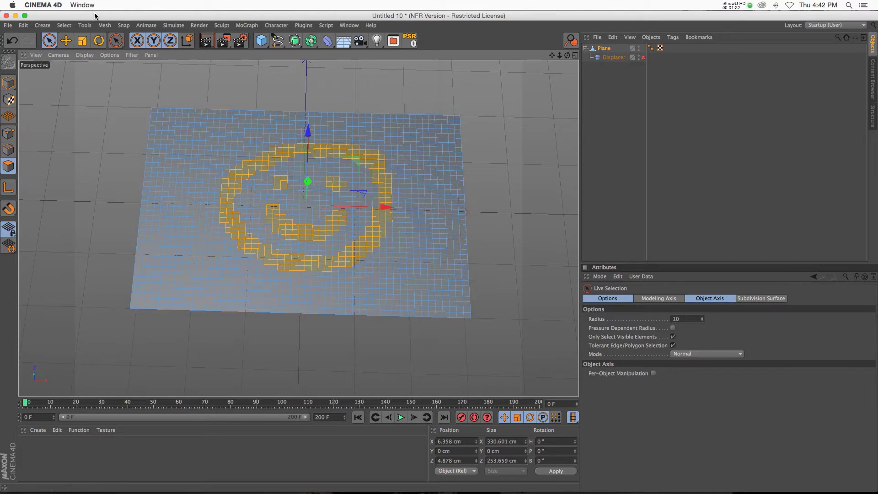
click(64, 25)
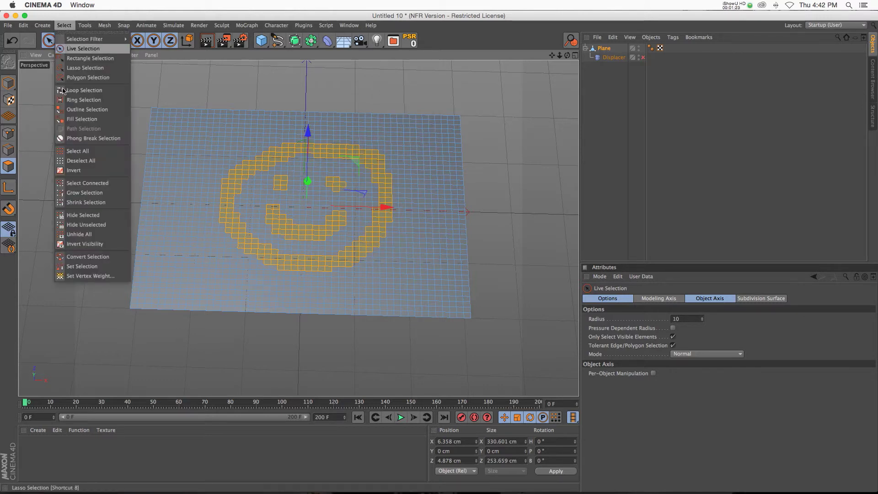
click(90, 276)
drag(64, 258, 313, 172)
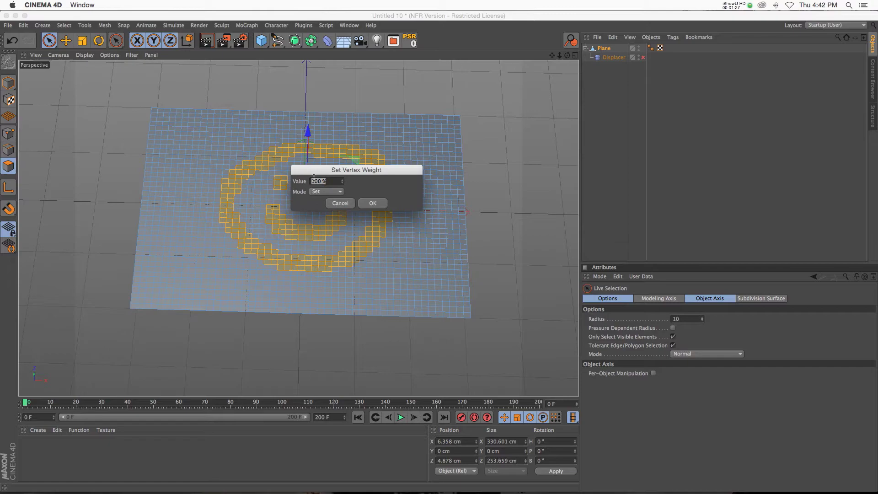
click(376, 204)
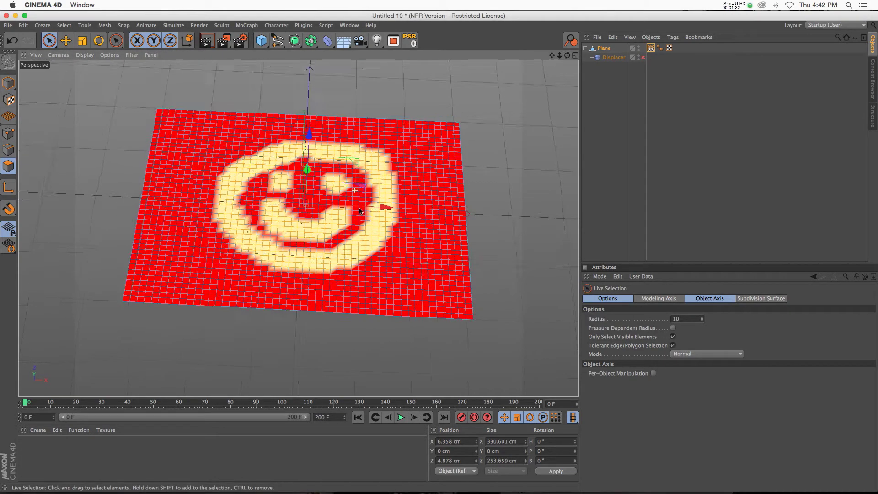
Step: Open the plane's vertex map in the Paint Tool and apply Smooth mode to the whole map
mouse_move(359, 211)
alt+mouse_down()
mouse_move(363, 249)
mouse_move(368, 222)
alt+mouse_up()
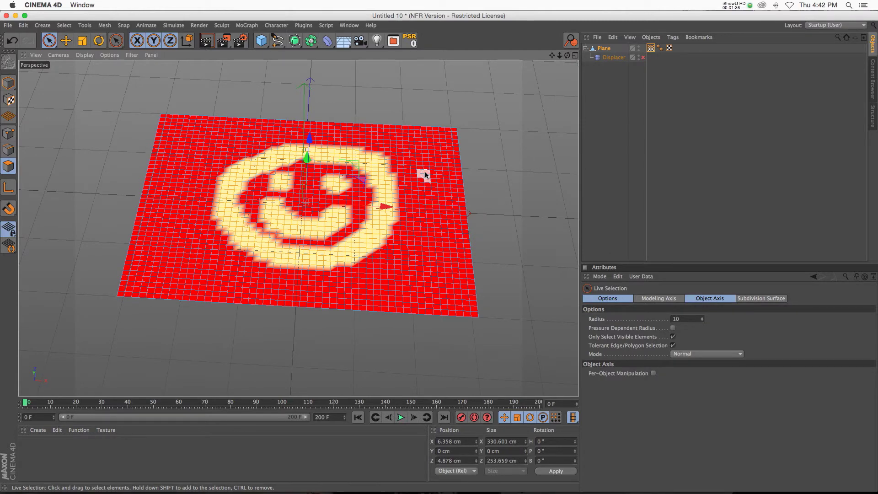
alt+drag(316, 227, 315, 186)
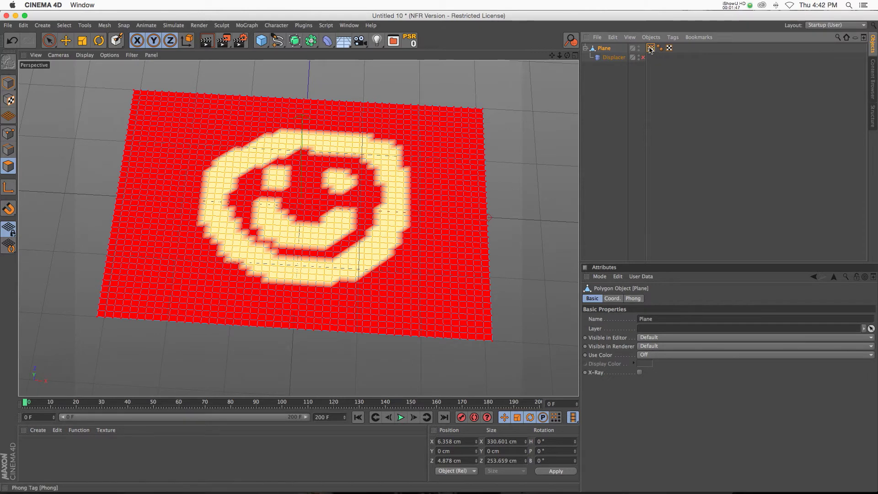
click(651, 48)
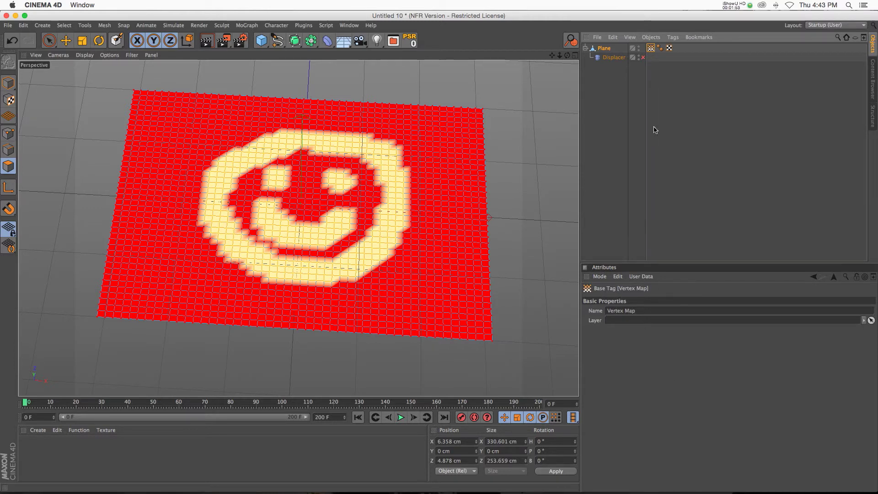
double_click(651, 48)
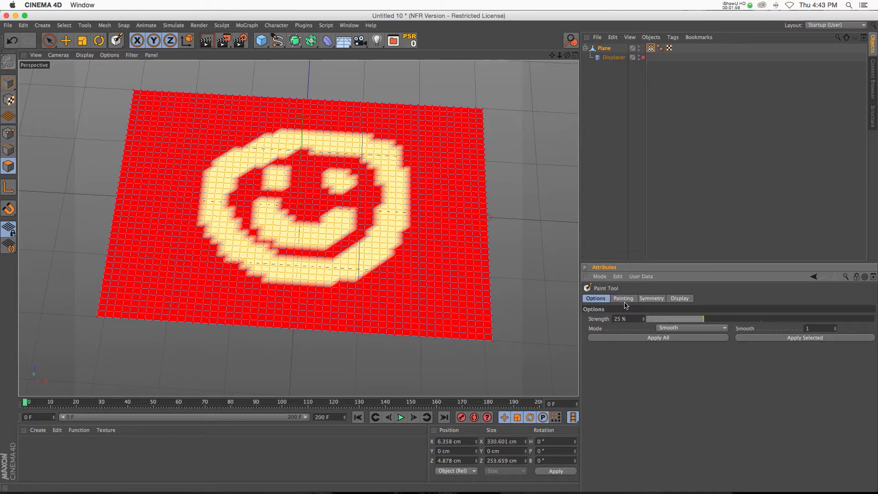
click(689, 329)
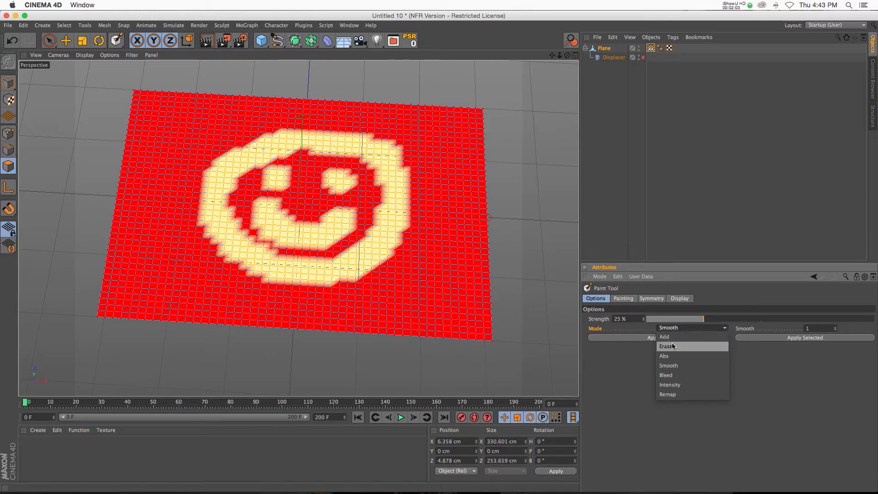
click(671, 365)
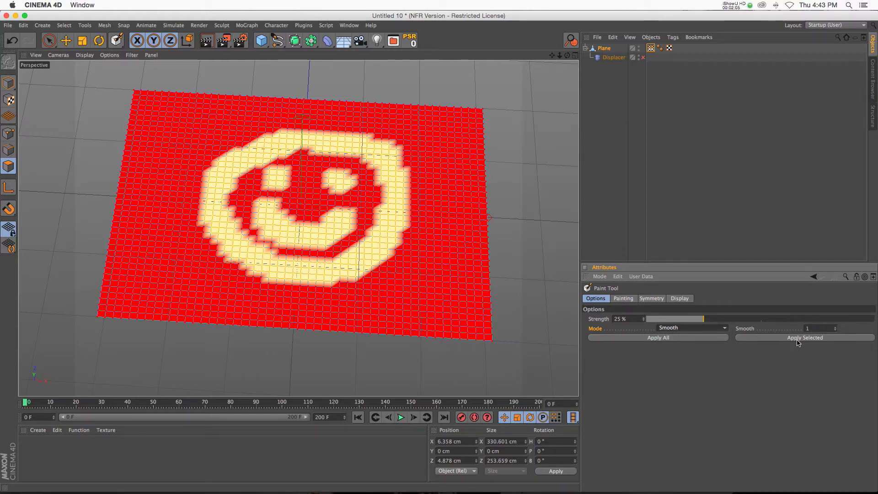
click(668, 338)
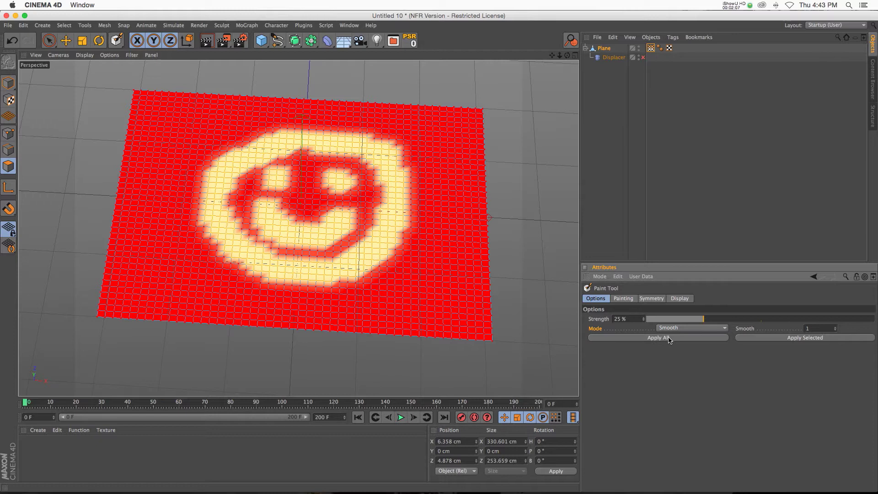
Step: Try another smoothing pass over the plane's whole vertex map and undo it
click(669, 337)
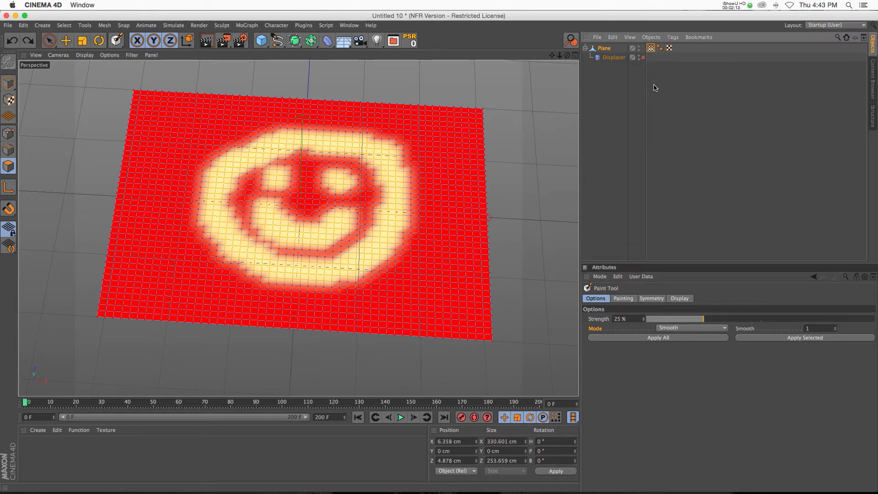
key(super+z)
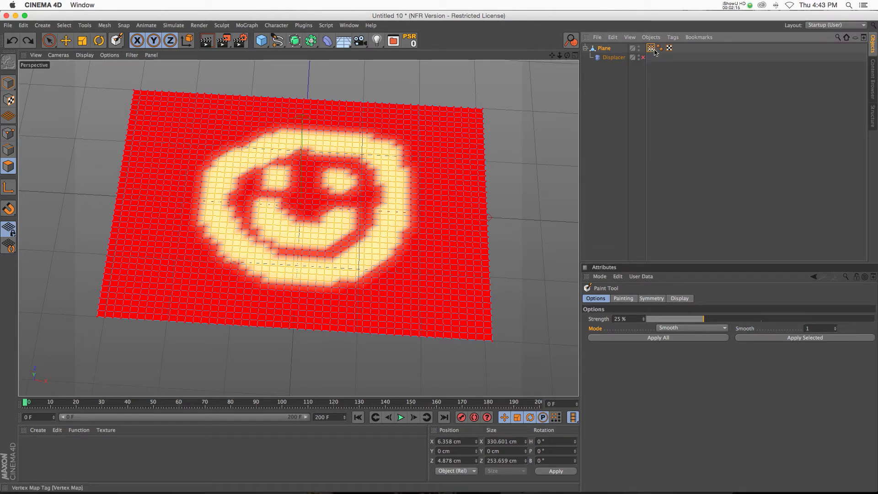
Step: Re-enable the Displacer on the plane, switch to Model mode and play the animation
click(644, 59)
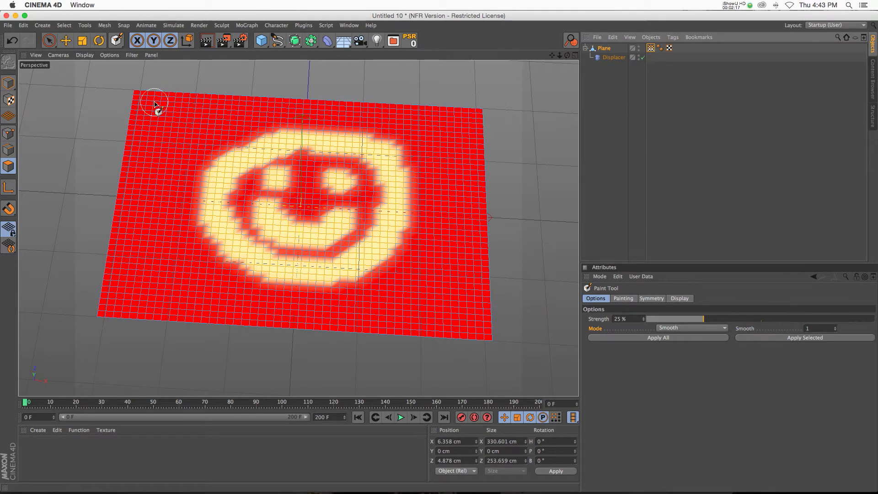
click(8, 83)
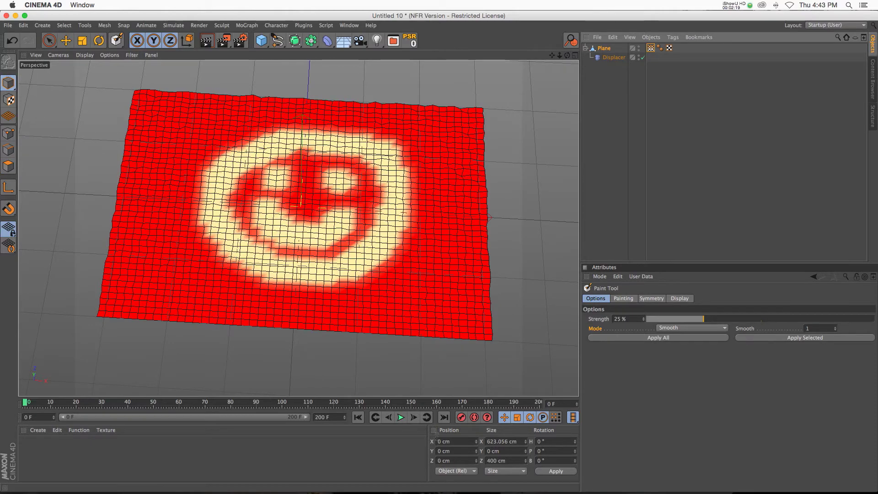
click(401, 417)
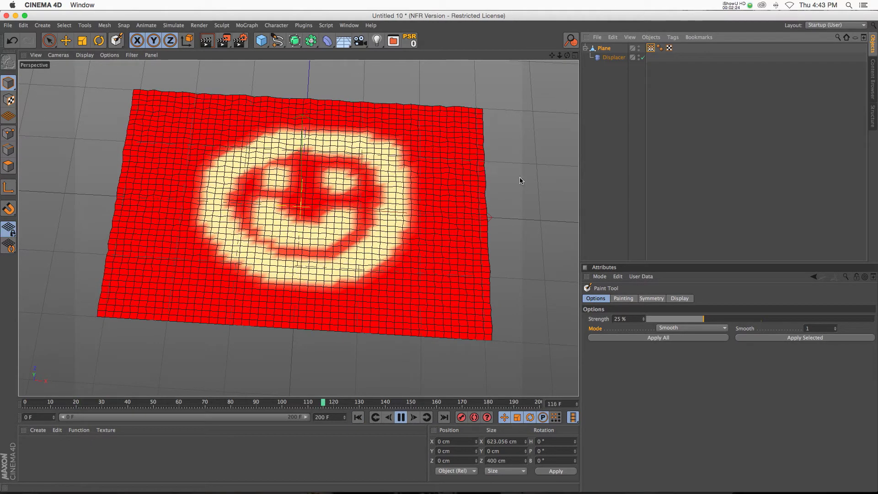
Step: Replay the animation from the first frame to compare the plane's displacement with its vertex map
click(607, 78)
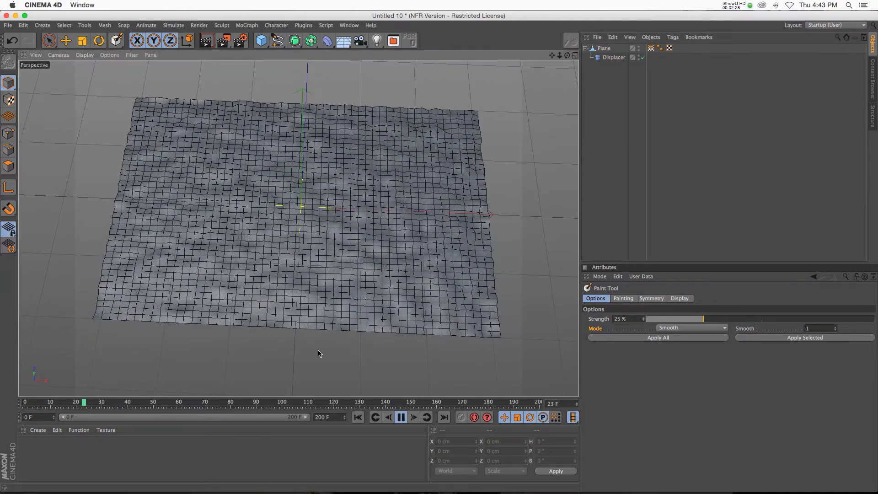
click(651, 48)
click(360, 419)
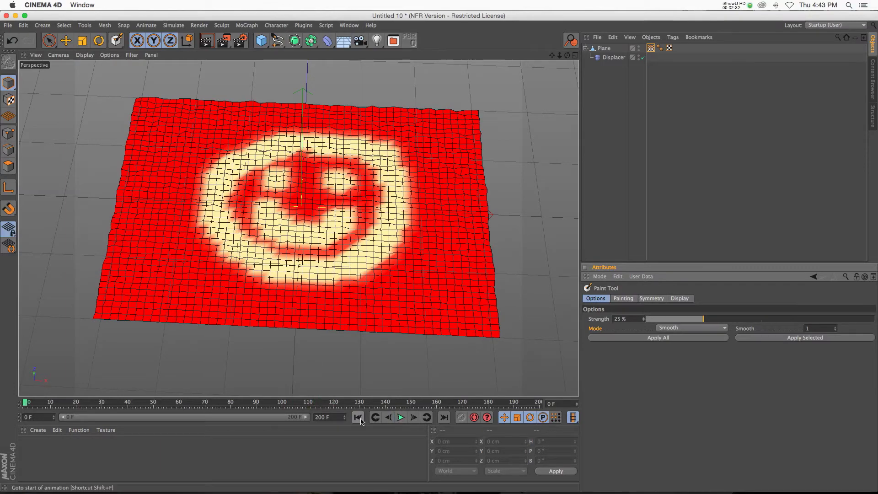
click(401, 417)
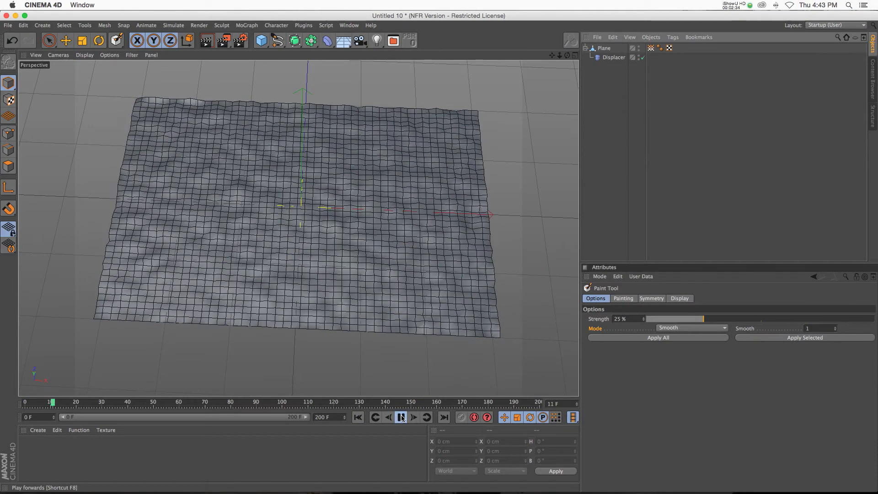
click(401, 418)
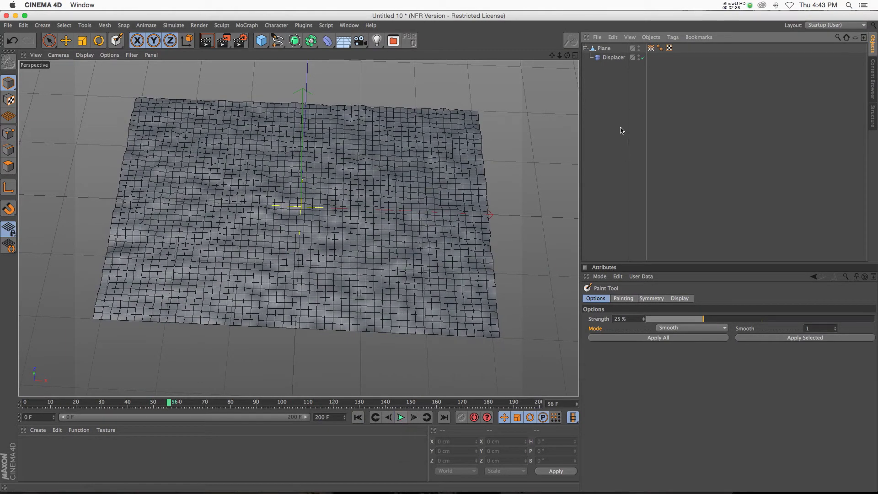
Step: Add a Restriction tag to the Displacer and link the plane's vertex map to it
right_click(617, 61)
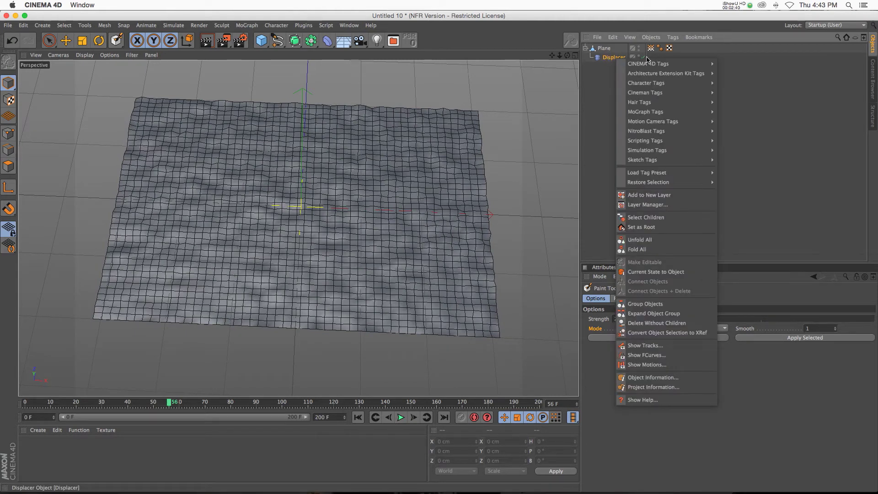
mouse_move(652, 63)
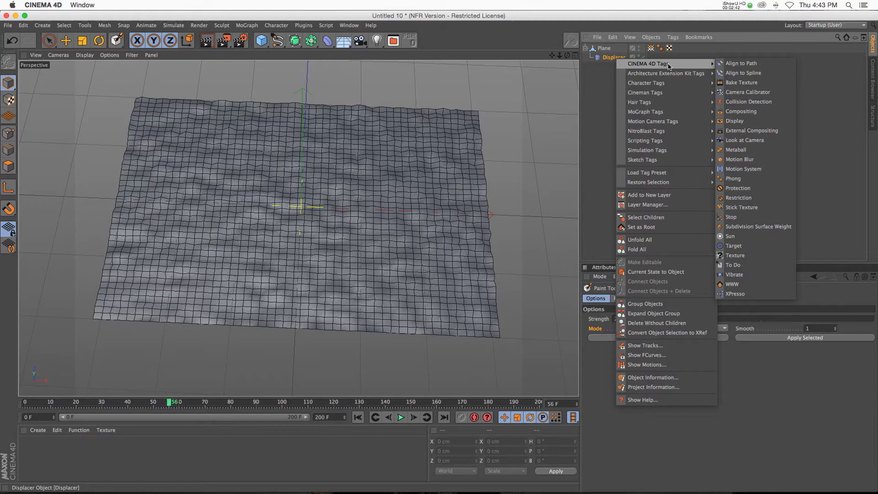
click(737, 198)
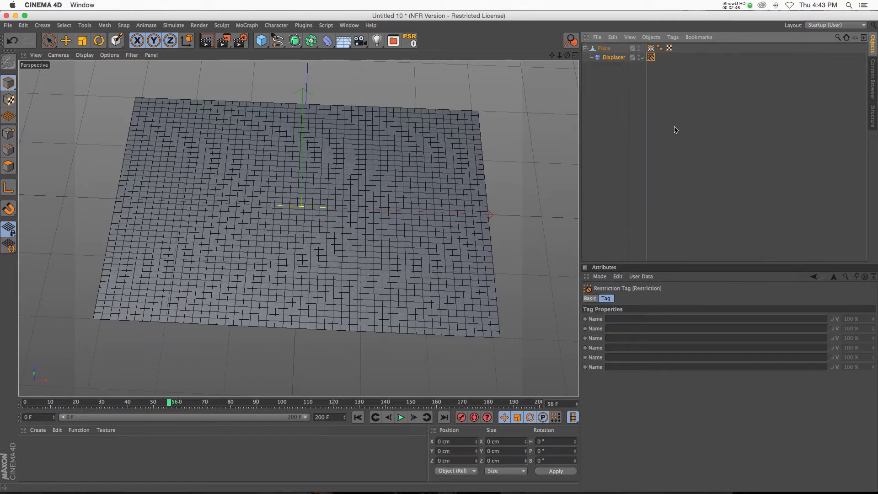
click(651, 48)
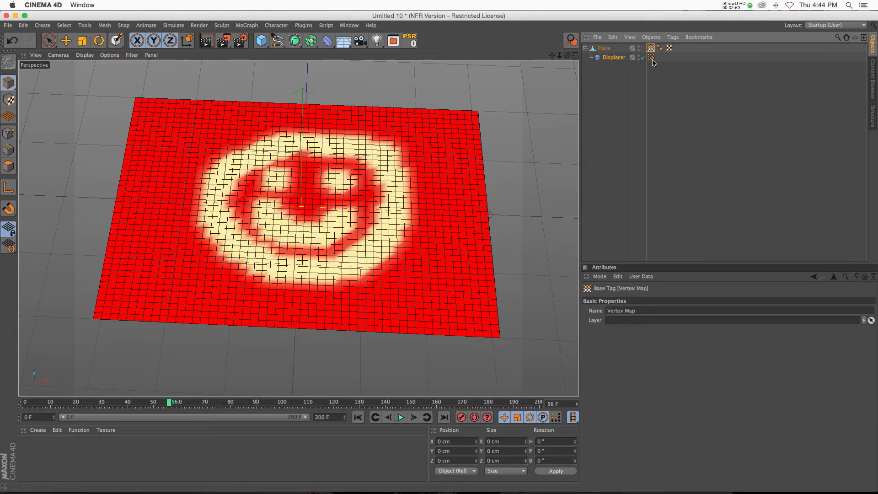
click(650, 57)
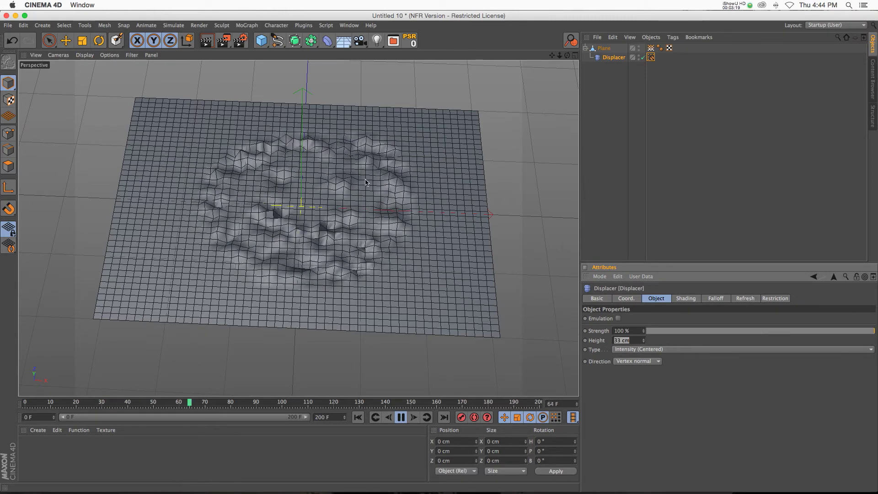
Step: Set the Displacer's height to 12 cm and examine the restricted noise on the plane
drag(643, 340, 594, 344)
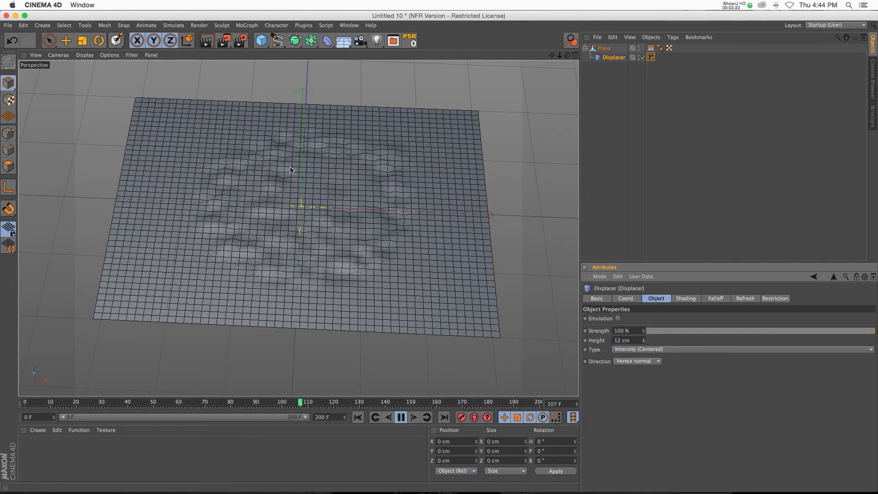
alt+drag(274, 238, 294, 186)
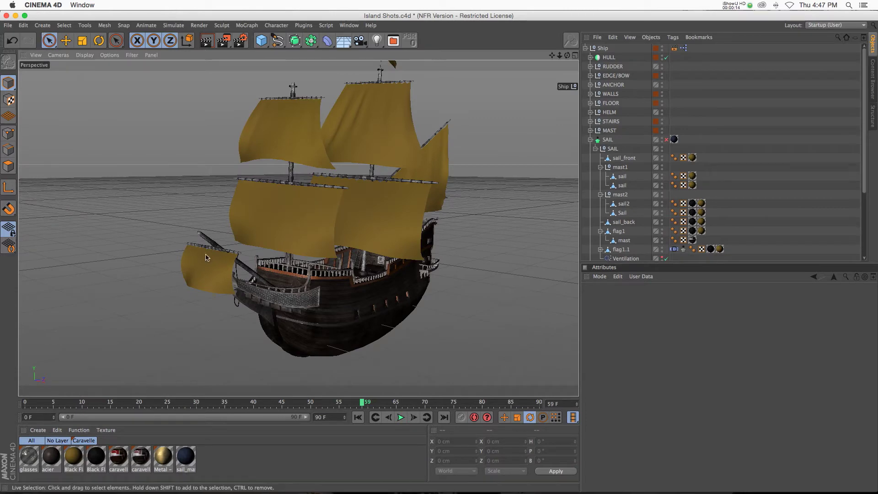
Step: Play the ship scene's animation and examine the front sail up close
scroll(177, 284, up, 6)
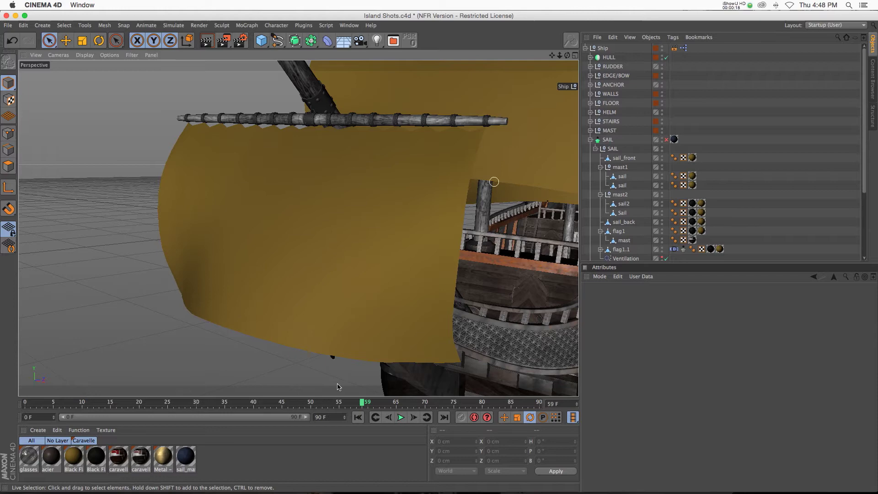
key(F8)
mouse_move(322, 190)
alt+mouse_down()
mouse_move(378, 197)
mouse_move(358, 200)
mouse_move(347, 183)
mouse_move(339, 198)
mouse_move(361, 187)
mouse_move(331, 192)
alt+mouse_up()
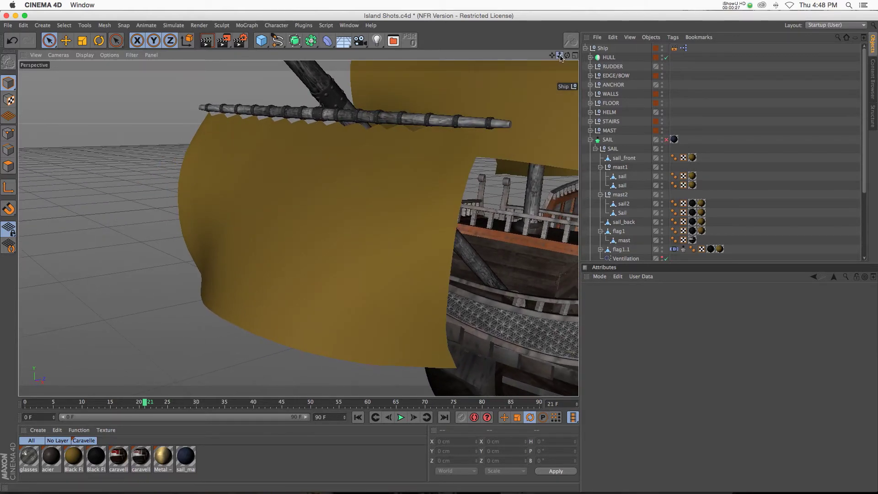
drag(560, 57, 502, 151)
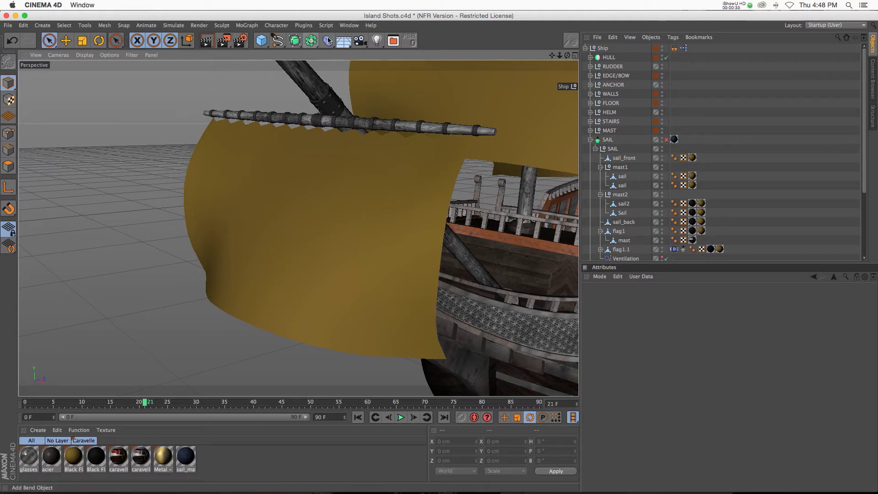
Step: Add a Displacer with a Noise shader and set the noise's animation speed to 1.8 and global scale to 600%
click(328, 40)
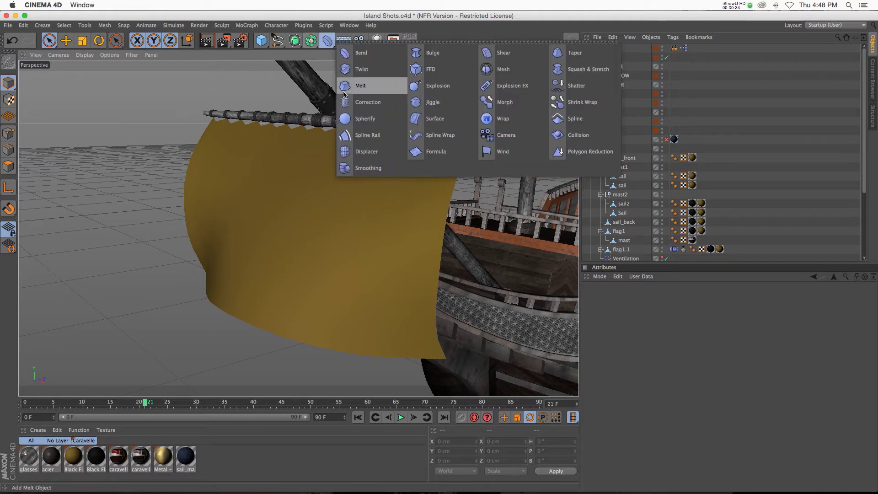
click(373, 151)
click(663, 299)
click(612, 328)
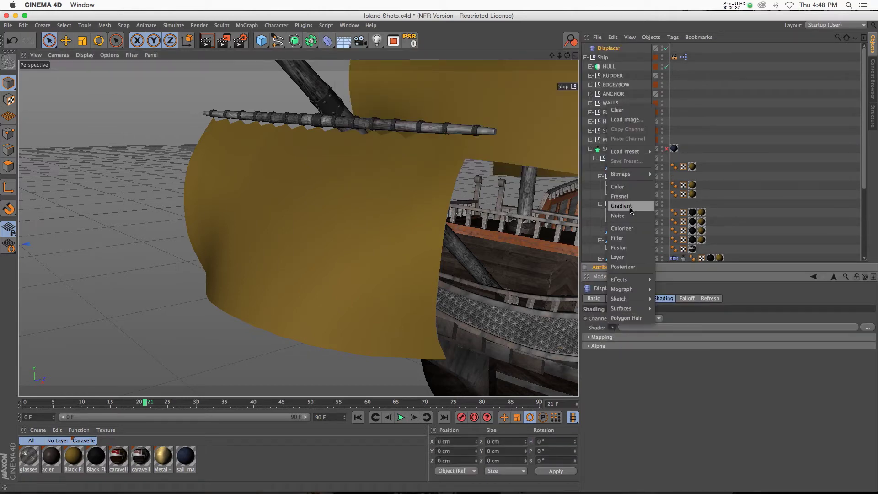
click(628, 215)
click(623, 349)
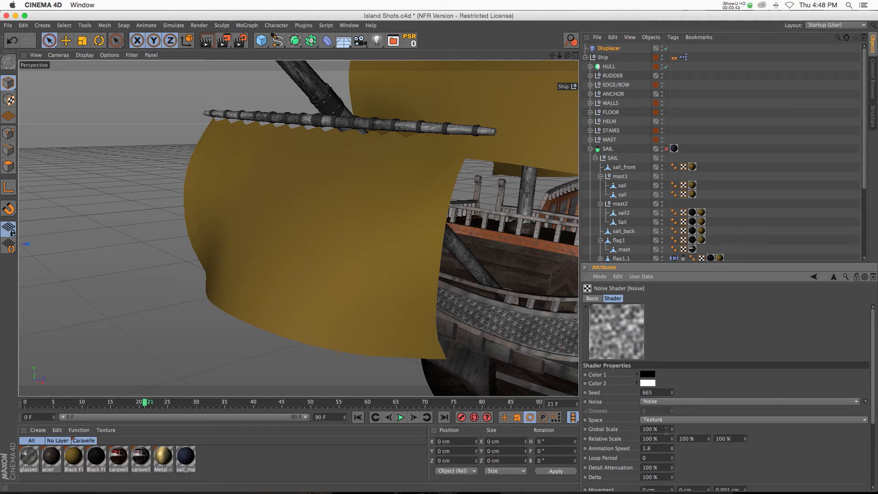
drag(671, 429, 638, 393)
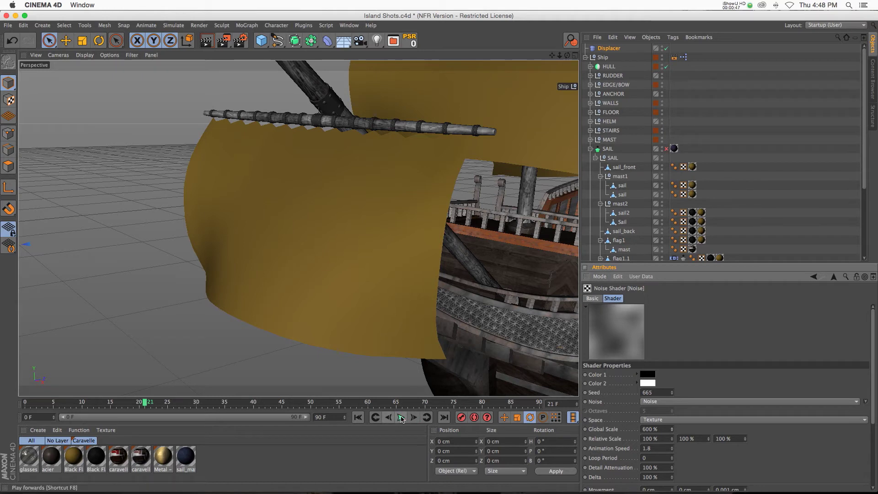
Step: Make the Displacer a child of sail_front with 217% strength and play back the sail's motion
mouse_move(606, 50)
mouse_down()
mouse_move(624, 190)
mouse_move(621, 168)
mouse_up()
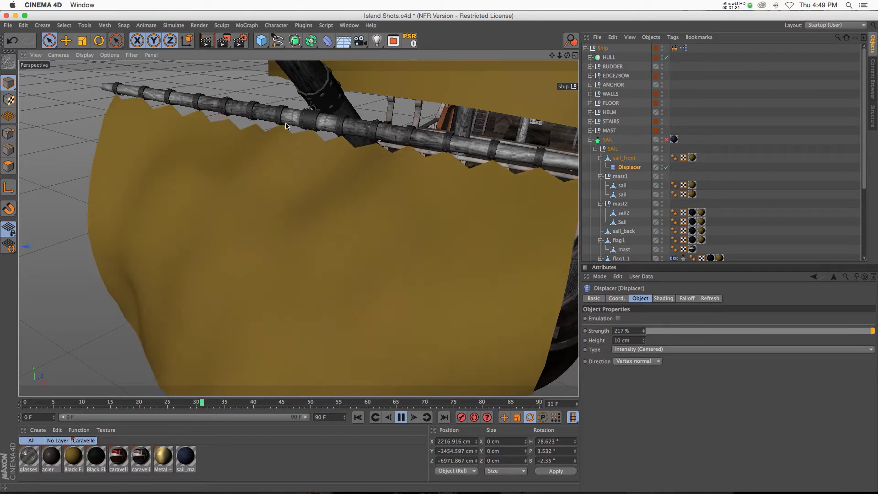
drag(559, 56, 319, 262)
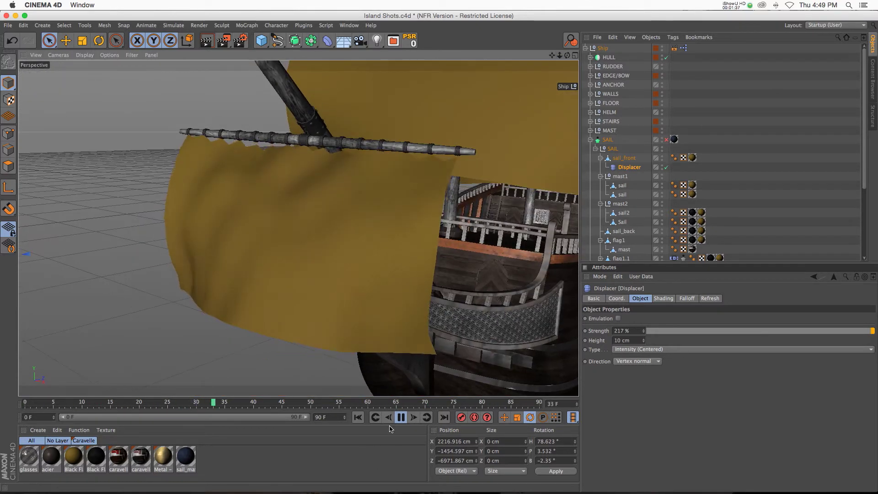
key(F8)
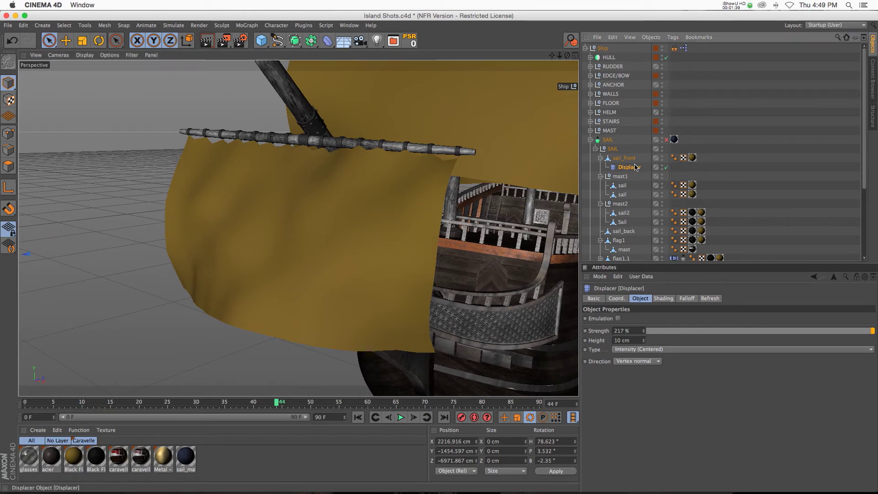
Step: Put sail_front into polygon editing with the Live Selection tool active
click(624, 158)
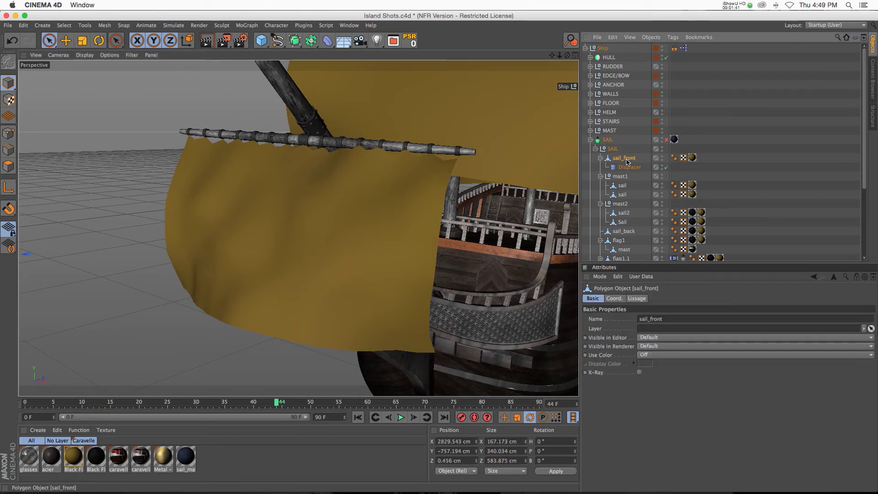
click(9, 167)
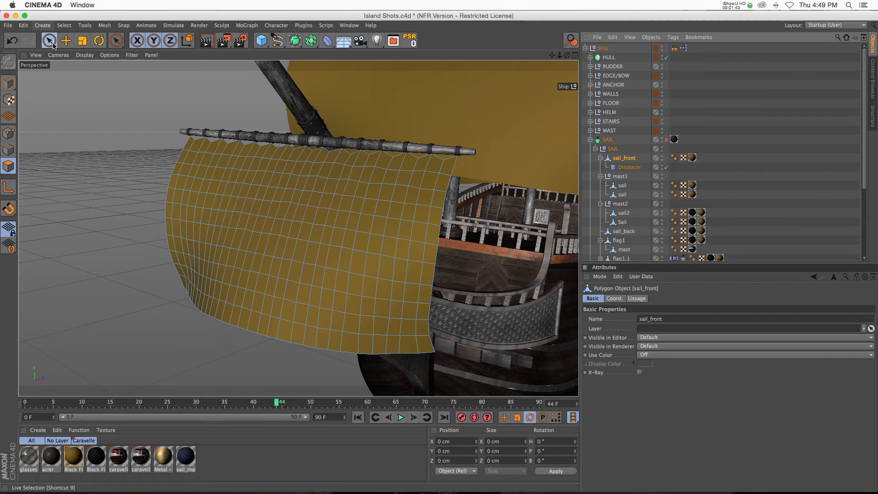
drag(50, 41, 68, 54)
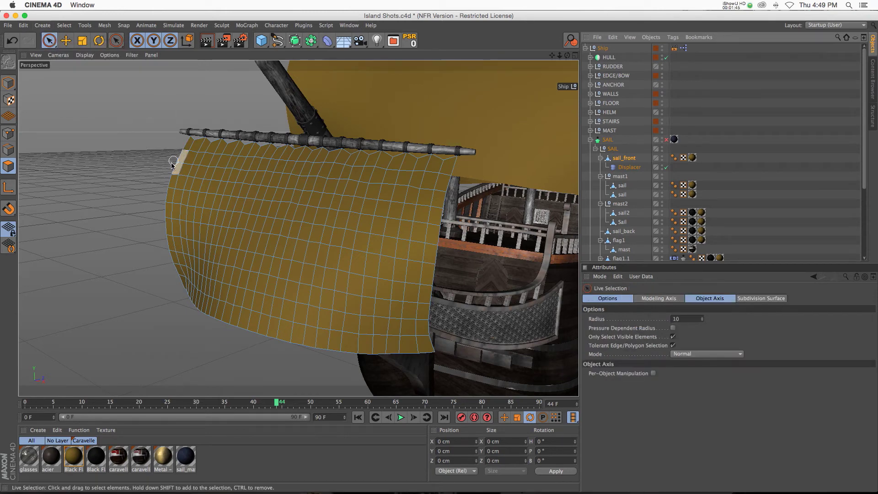
mouse_move(173, 161)
mouse_down()
mouse_move(427, 179)
mouse_move(450, 192)
mouse_move(339, 195)
mouse_move(463, 223)
mouse_move(191, 203)
mouse_move(192, 194)
mouse_move(167, 184)
mouse_move(369, 195)
mouse_move(122, 221)
mouse_move(201, 228)
mouse_move(190, 250)
mouse_move(264, 269)
mouse_move(262, 287)
mouse_move(281, 311)
mouse_move(487, 334)
mouse_move(194, 264)
mouse_move(220, 247)
mouse_move(297, 244)
mouse_up()
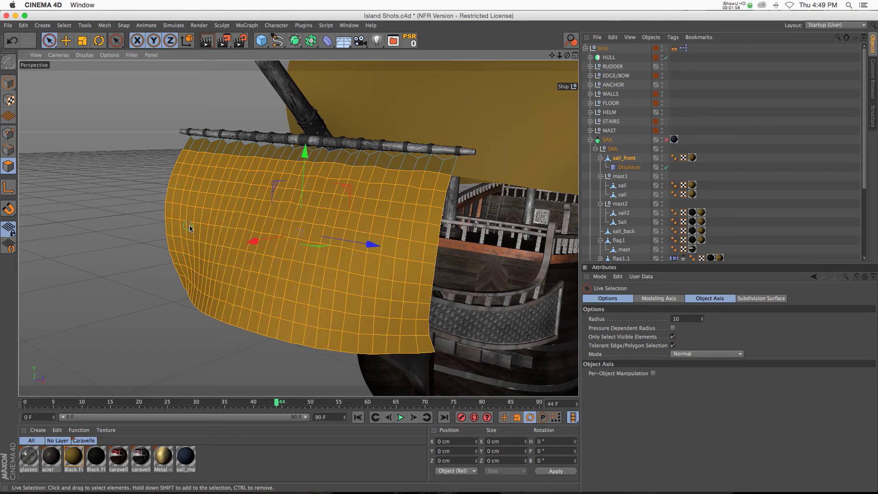
click(221, 225)
click(304, 212)
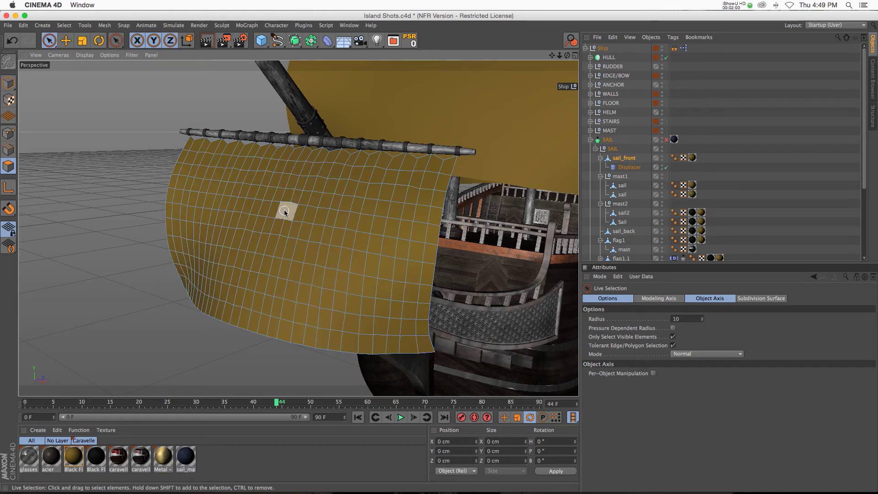
Step: Select all polygons of sail_front except the row along the yard
key(super+a)
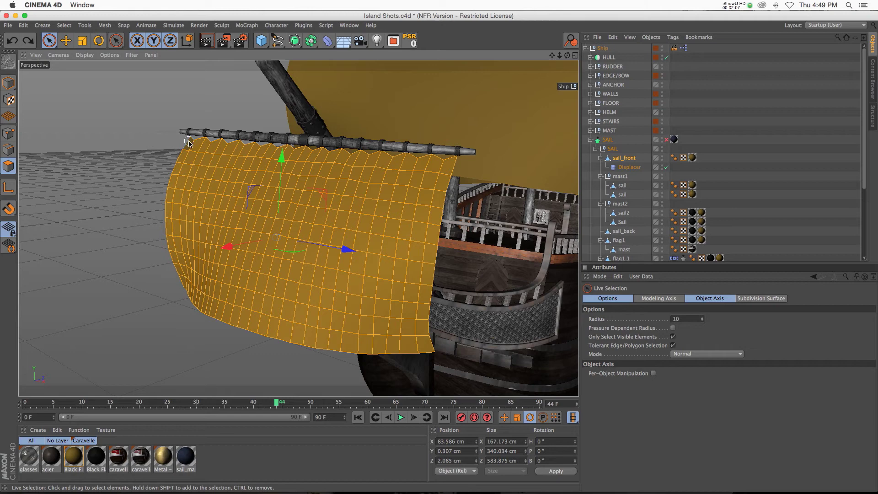
ctrl+drag(236, 146, 314, 149)
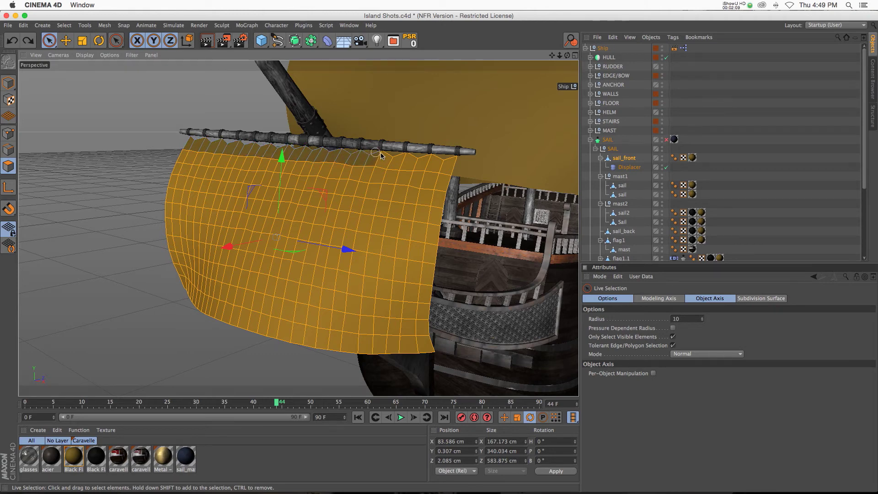
ctrl+drag(381, 155, 457, 156)
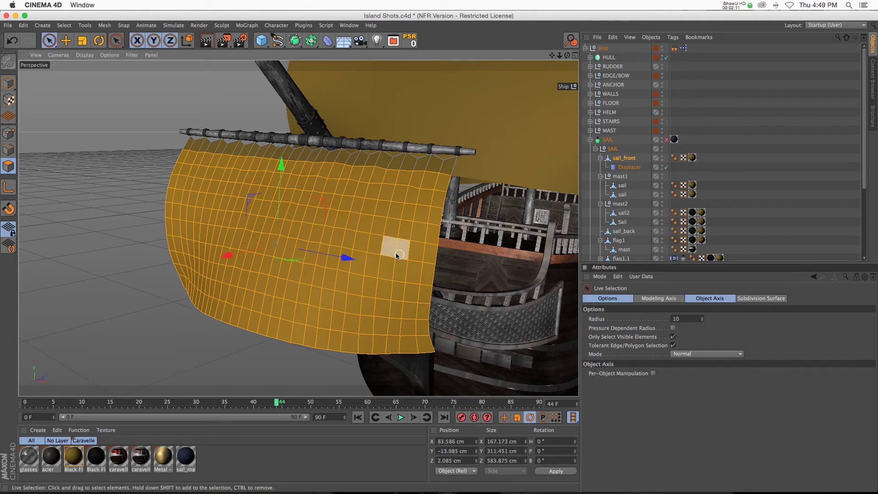
Step: Set a vertex weight of 100% on the selected polygons of sail_front, then deselect the object
key(v)
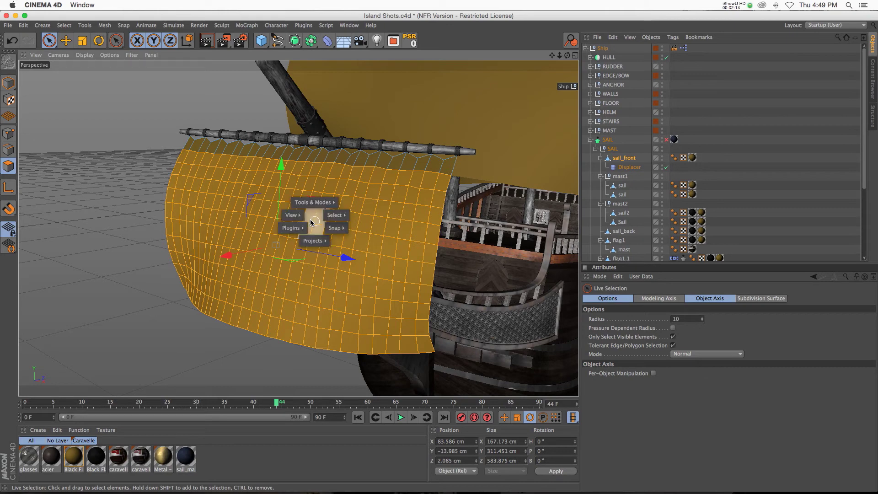
mouse_move(322, 216)
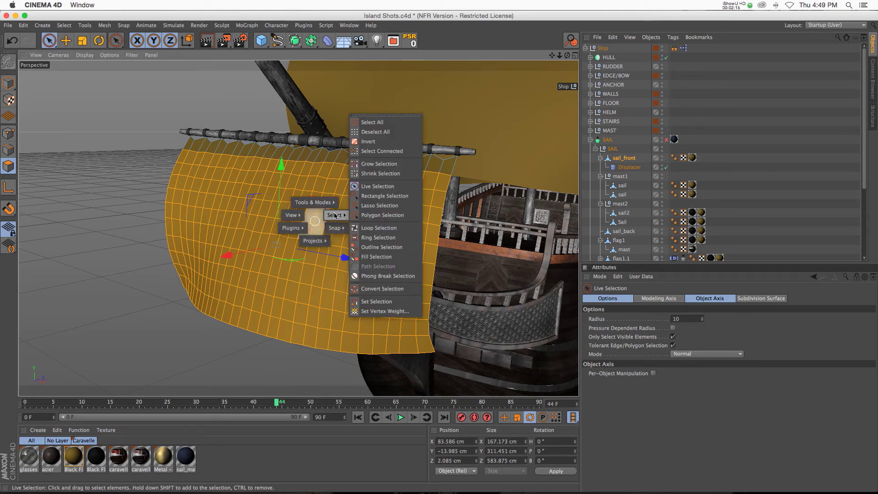
click(379, 314)
drag(378, 294, 377, 192)
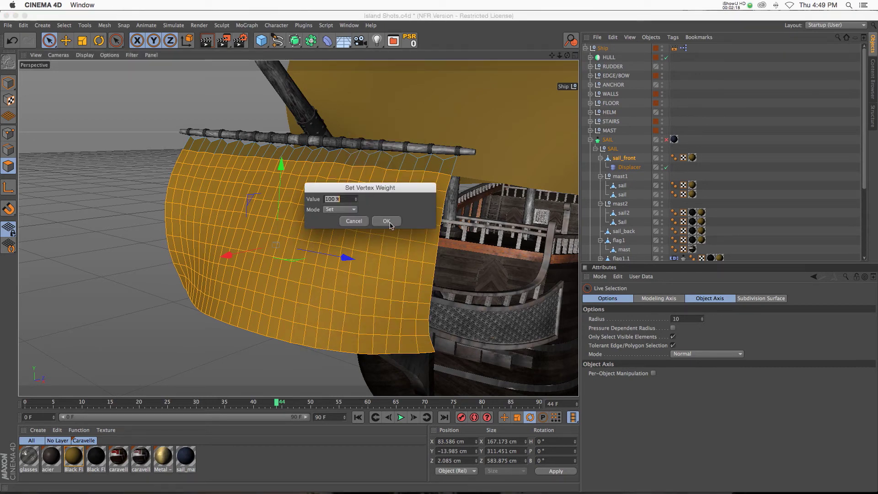
click(388, 226)
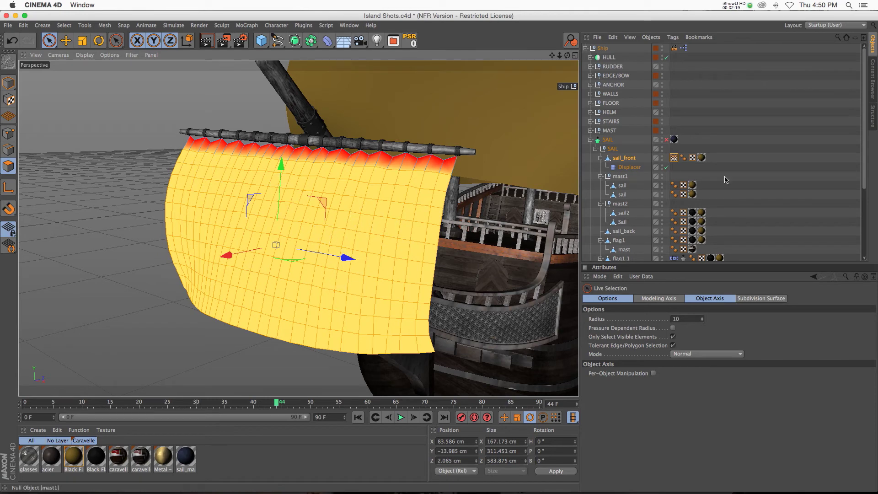
click(709, 176)
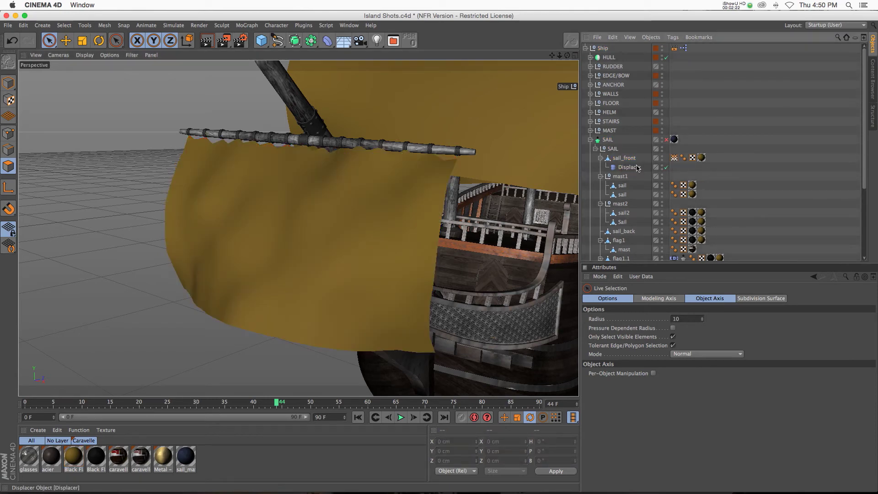
Step: Add a Restriction tag to the Displacer under sail_front and assign the sail's vertex map to its first entry
click(638, 167)
right_click(628, 171)
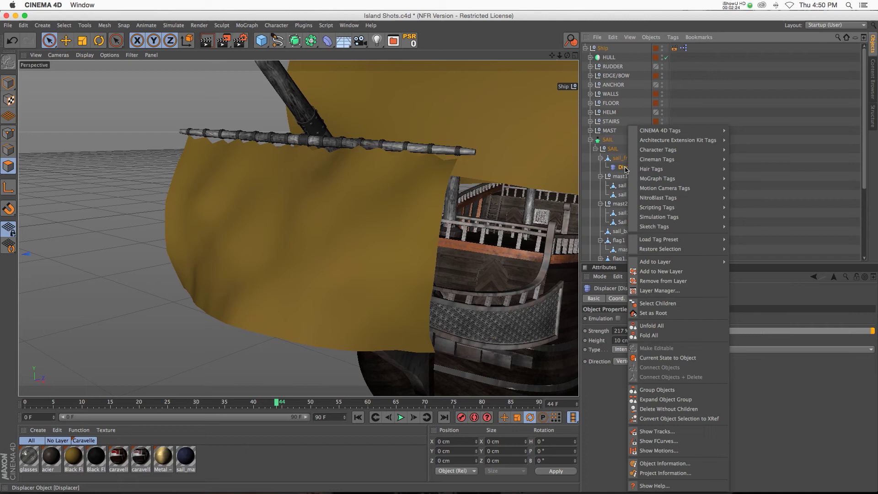
mouse_move(660, 135)
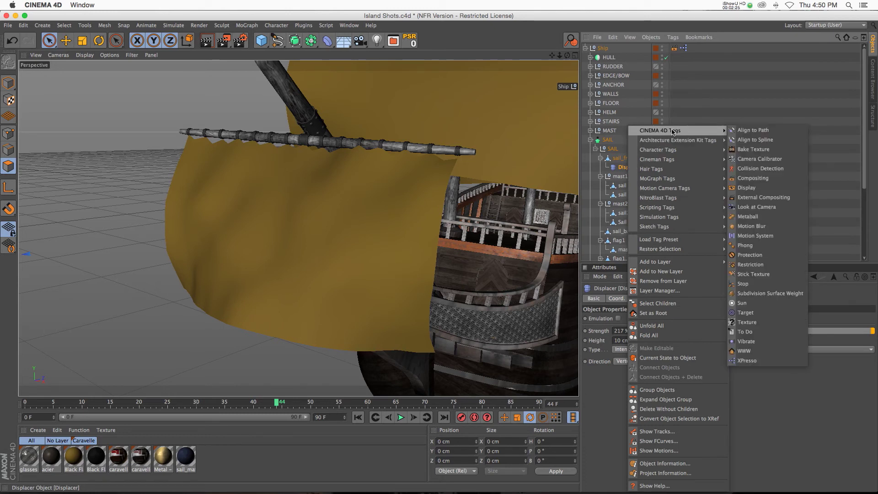
click(745, 265)
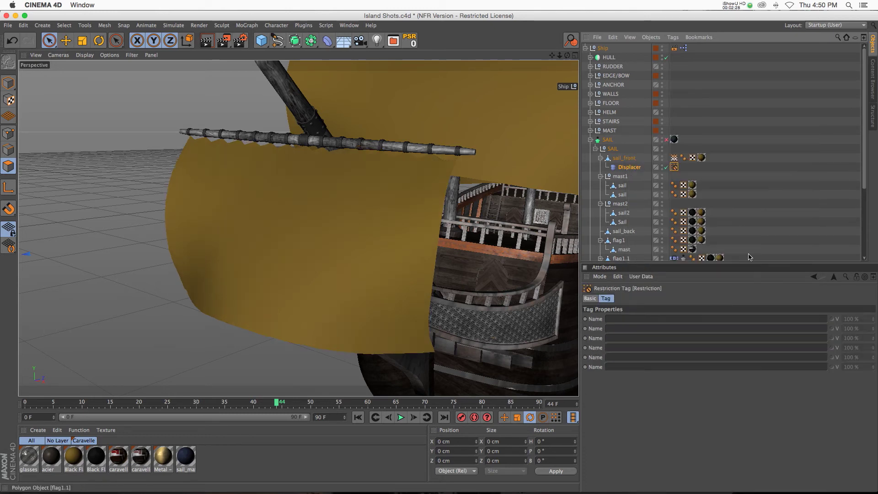
drag(675, 158, 679, 160)
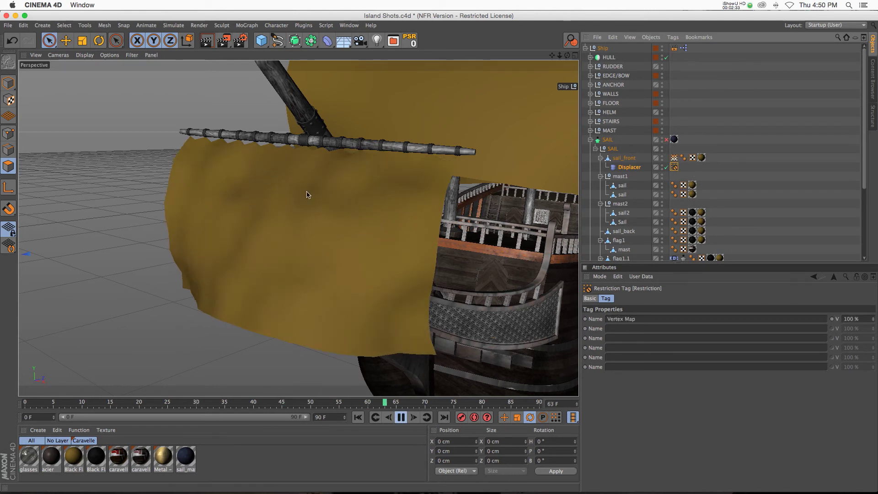
Step: Examine the front sail's animated motion along the yard, its vertex map weighting and the motion seen with the whole ship
scroll(299, 257, up, 5)
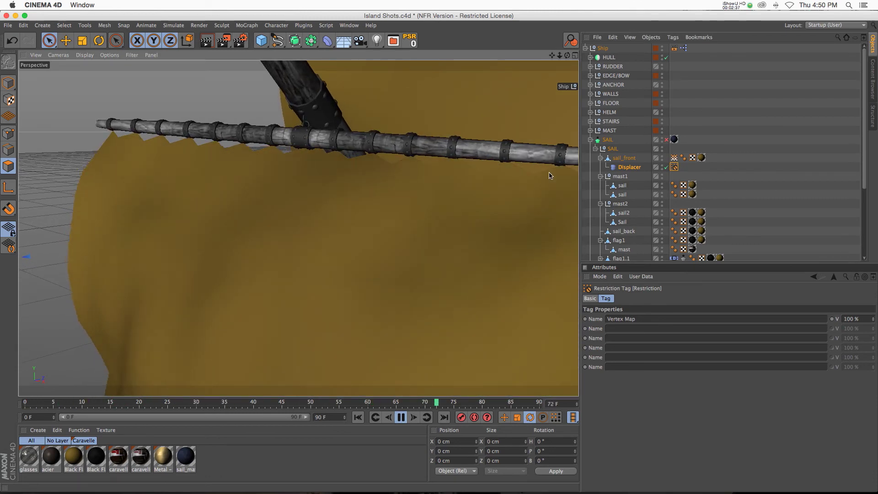
drag(560, 58, 546, 70)
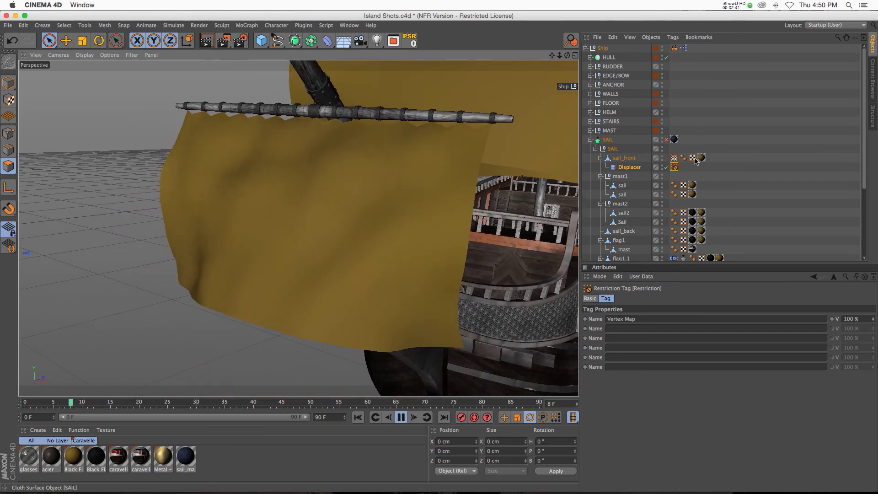
double_click(674, 157)
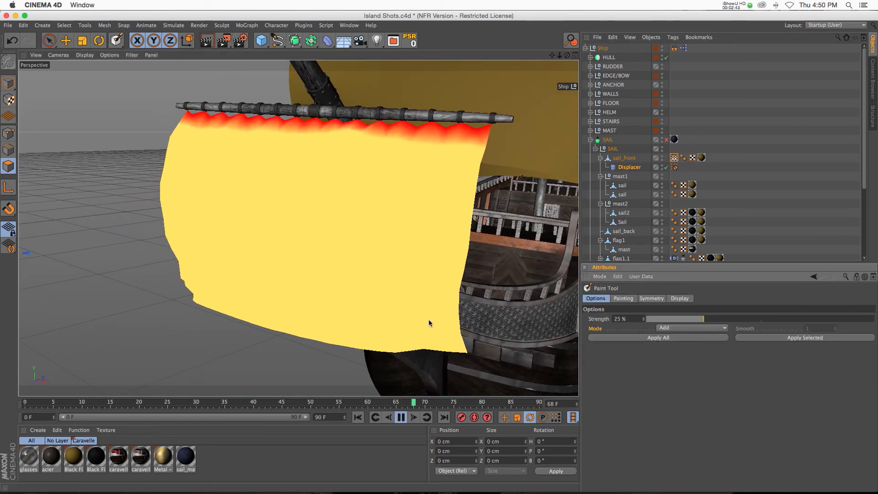
click(734, 153)
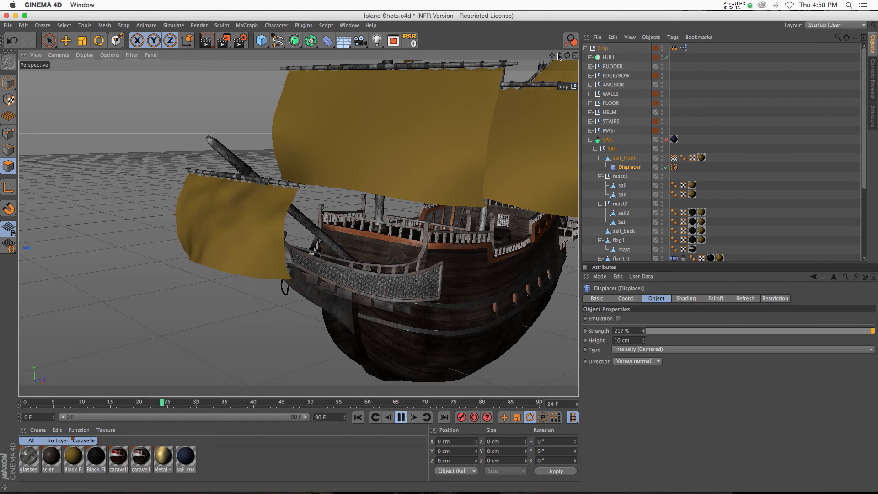
drag(558, 56, 550, 58)
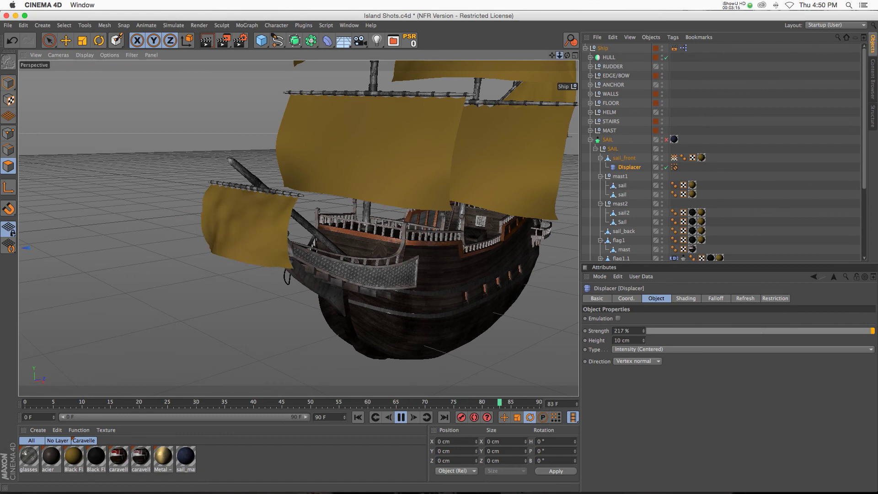